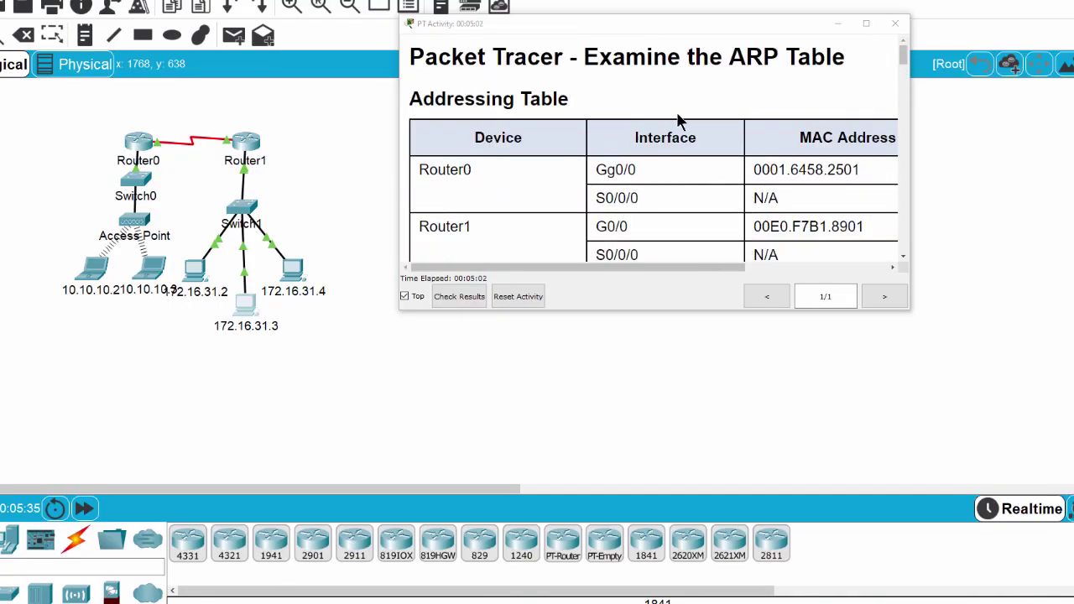
# Step: Read the activity instructions through Part 1, Step 1, on pinging 172.16.31.3 from 172.16.31.2
pyautogui.scroll(-10, 682, 116)
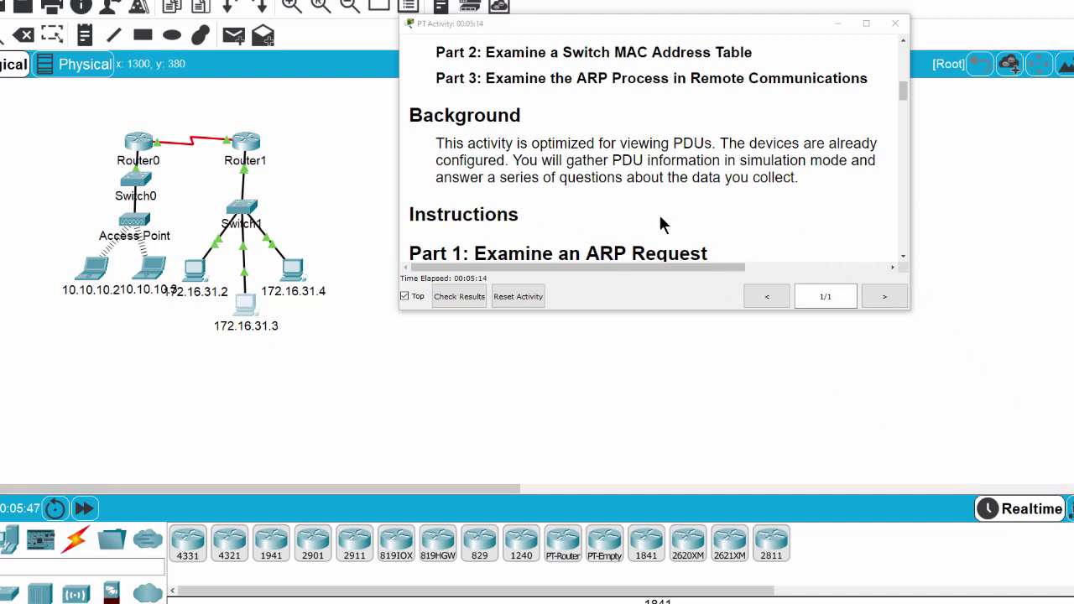
pyautogui.scroll(-1, 667, 222)
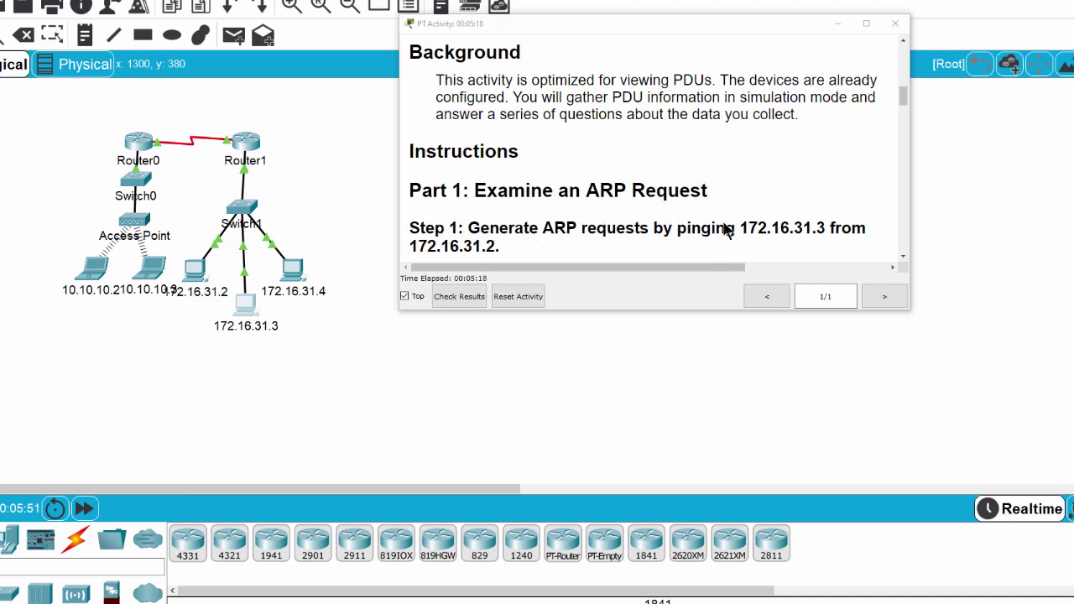
pyautogui.scroll(-2, 765, 243)
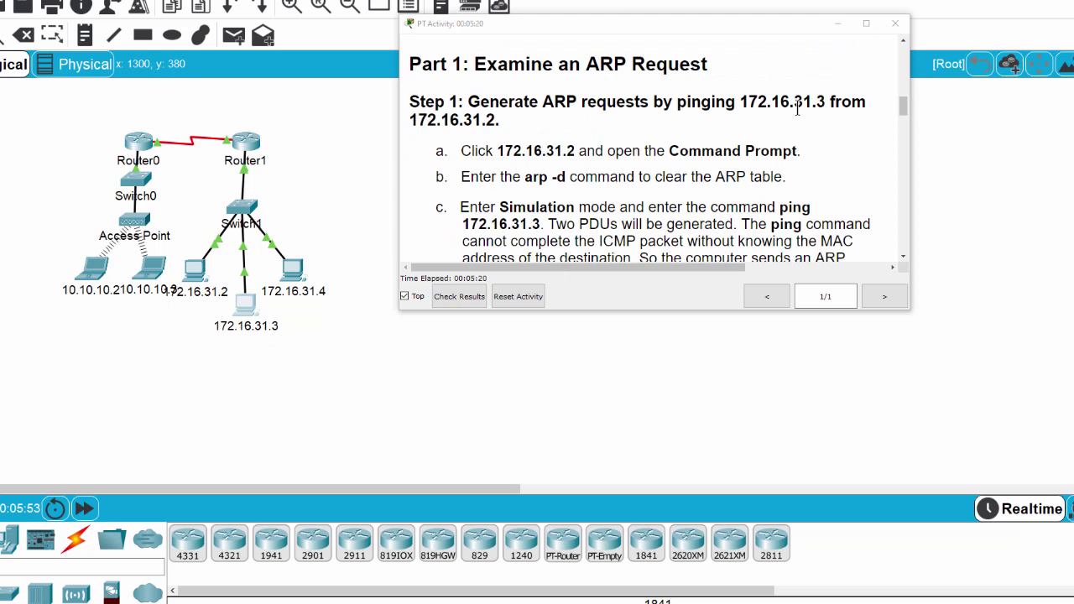
pyautogui.moveTo(742, 99); pyautogui.dragTo(827, 102)
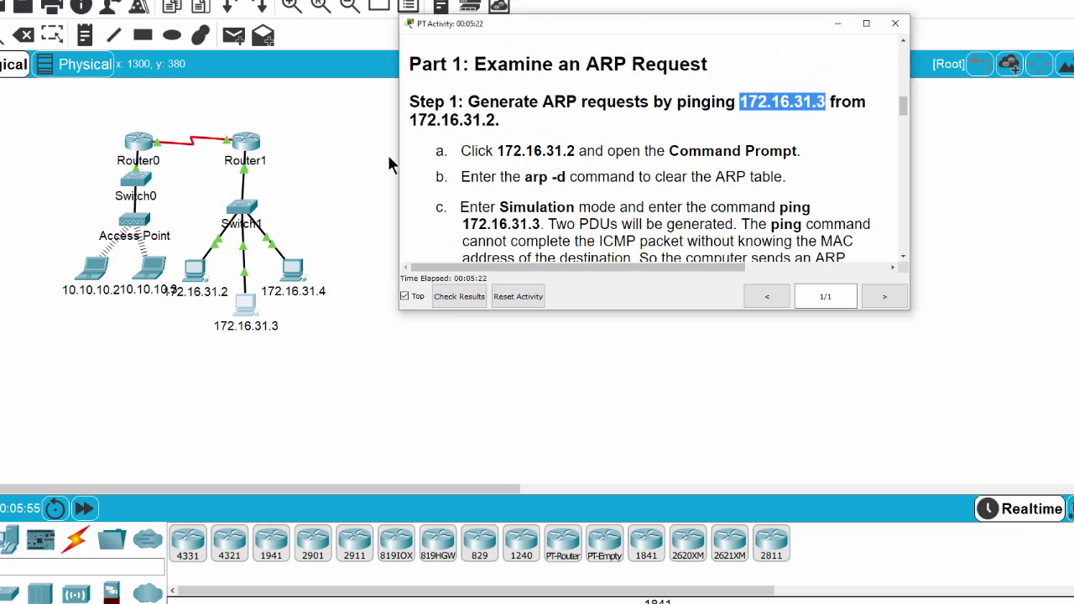
pyautogui.moveTo(412, 120); pyautogui.dragTo(554, 132)
pyautogui.click(550, 132)
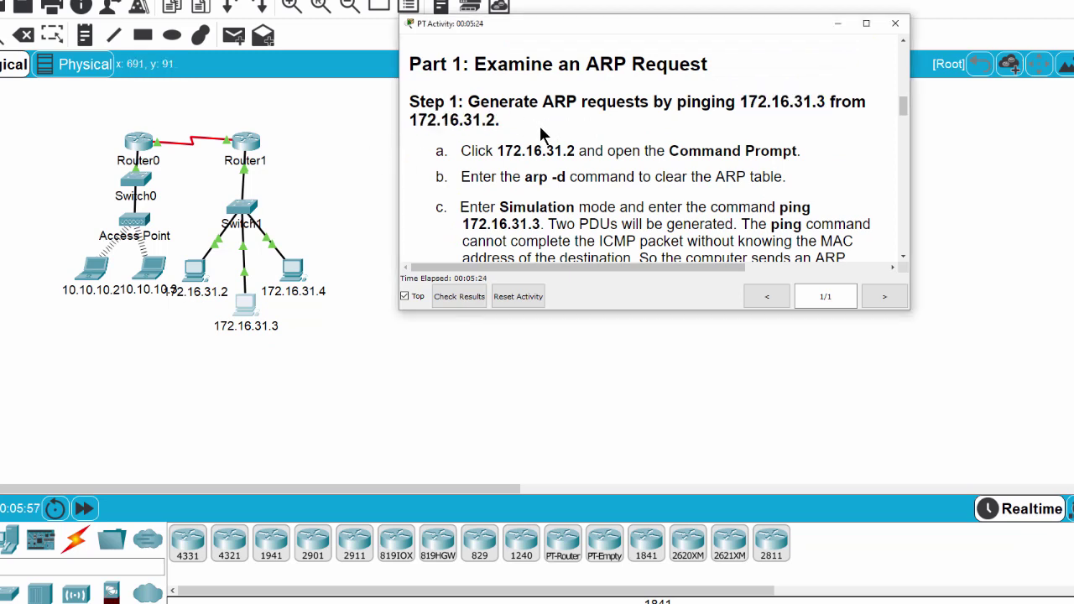
# Step: Open the Command Prompt on PC 172.16.31.2 and clear its ARP table with arp -d
pyautogui.click(201, 273)
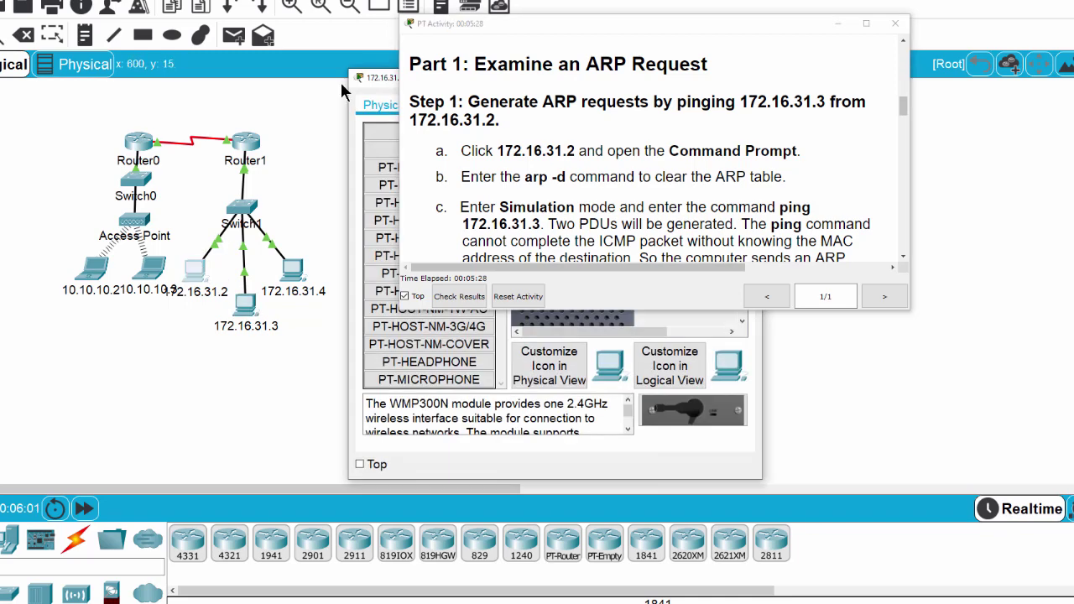
pyautogui.moveTo(378, 78); pyautogui.dragTo(43, 56)
pyautogui.click(160, 83)
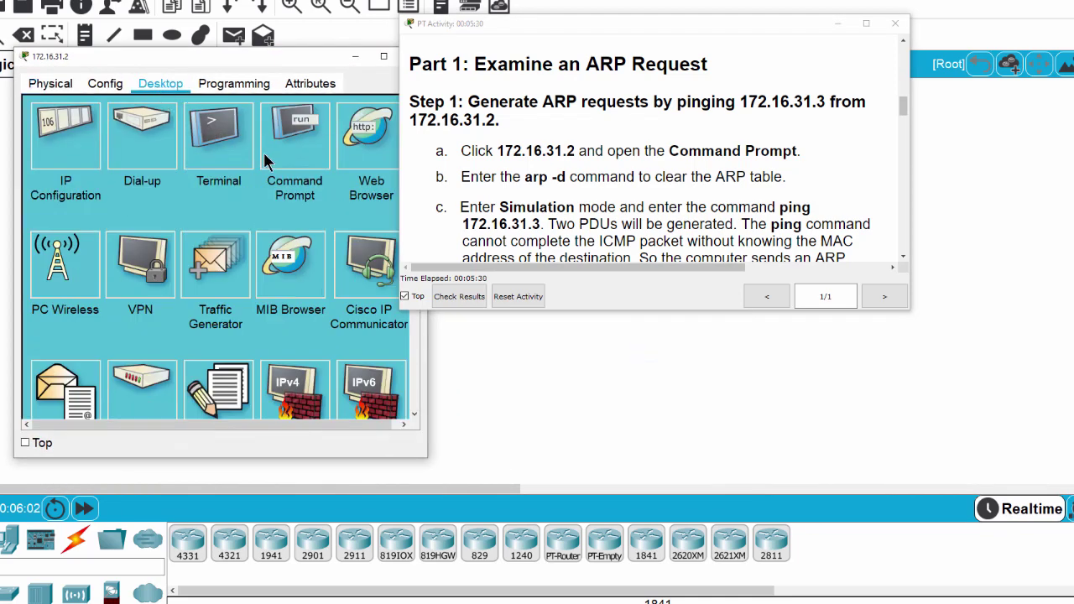
pyautogui.click(296, 134)
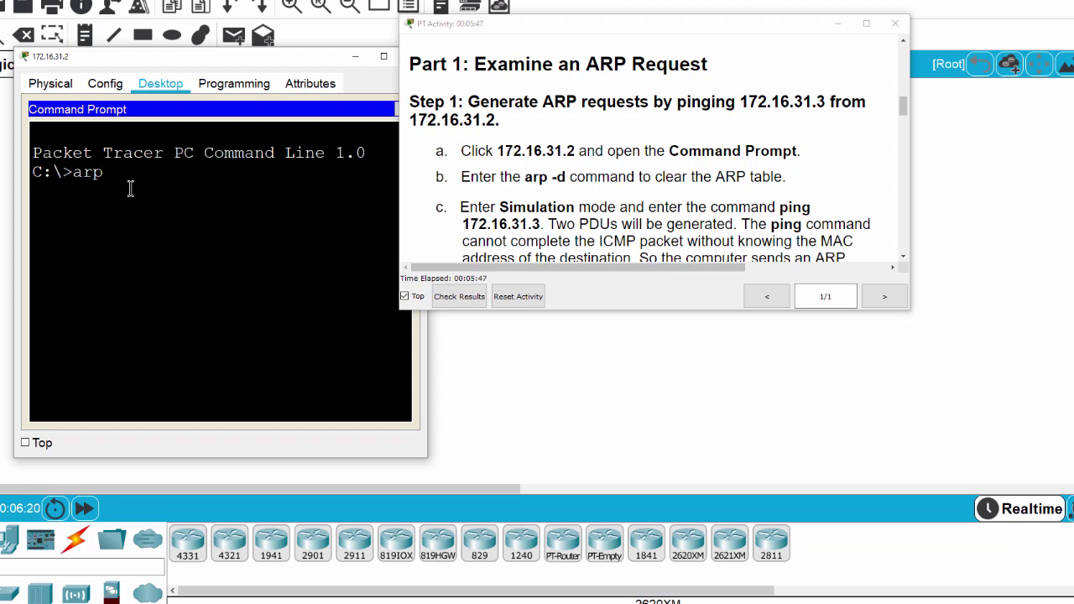
pyautogui.press('Return')
# Step: Enter Simulation mode and limit the event list filters to ARP and ICMP only
pyautogui.click(1068, 508)
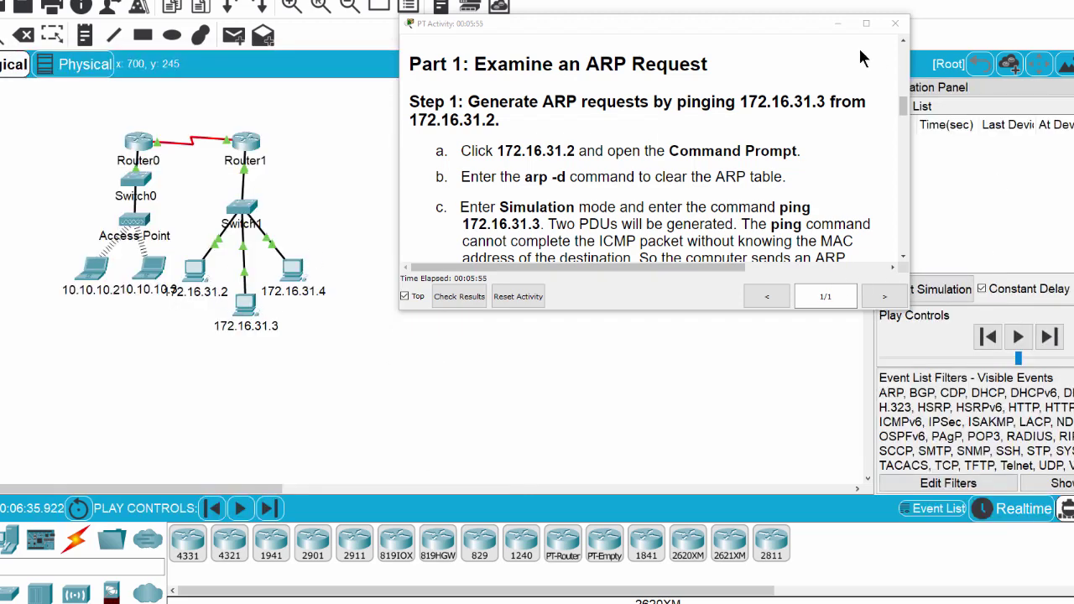
pyautogui.moveTo(802, 23); pyautogui.dragTo(717, 7)
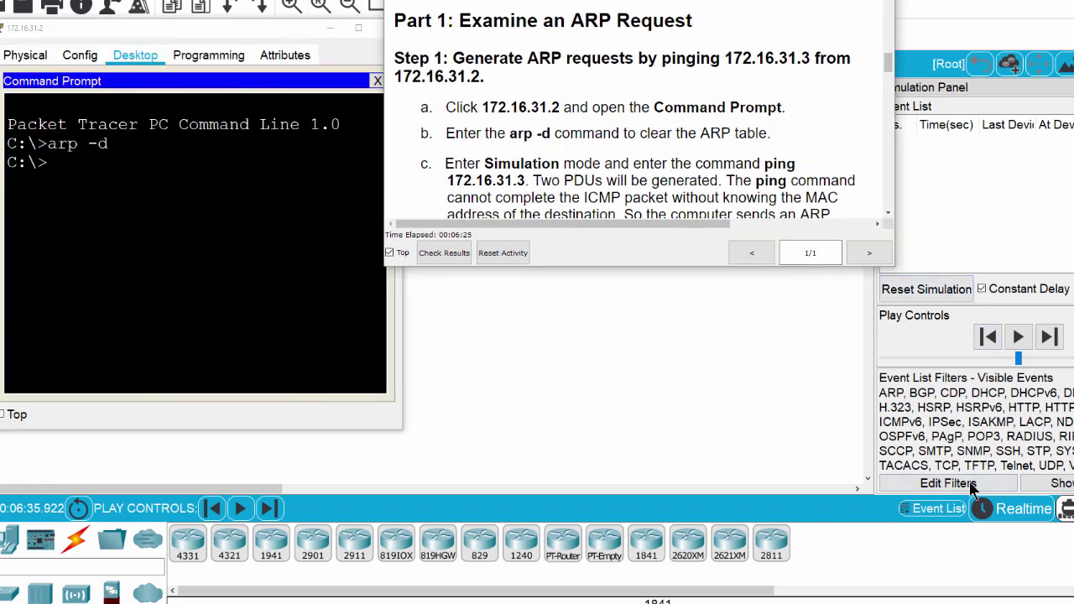
pyautogui.click(949, 484)
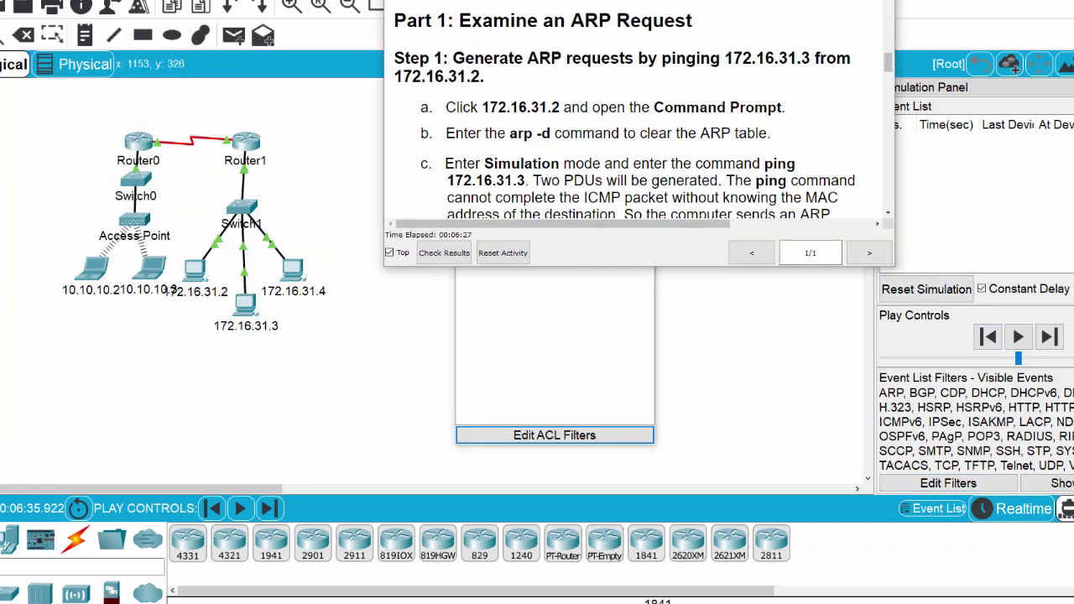
pyautogui.click(503, 336)
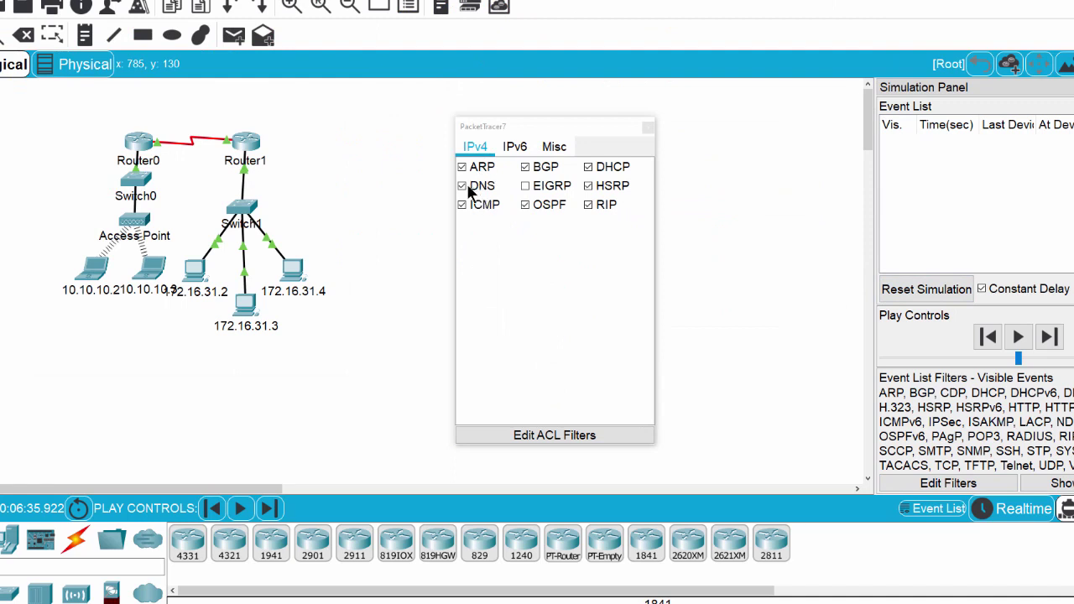
pyautogui.click(1059, 483)
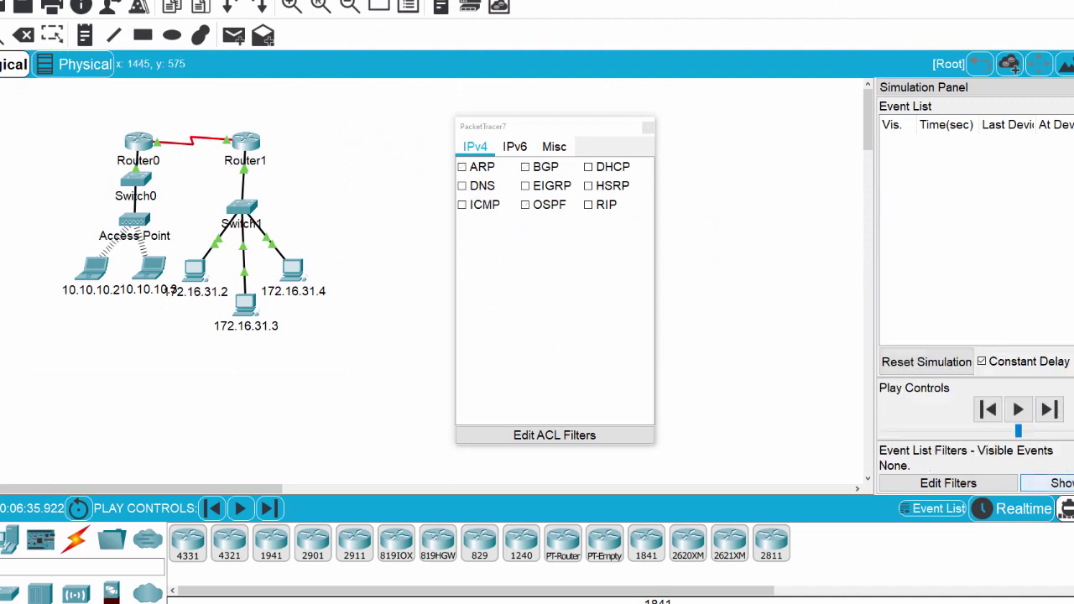
pyautogui.click(463, 166)
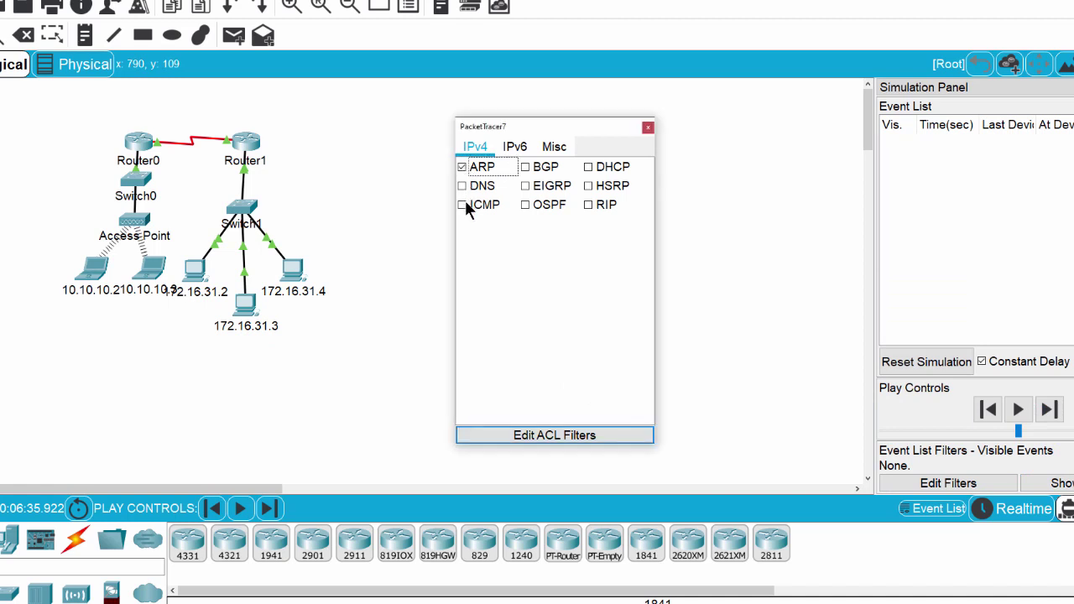
pyautogui.click(463, 204)
pyautogui.click(648, 128)
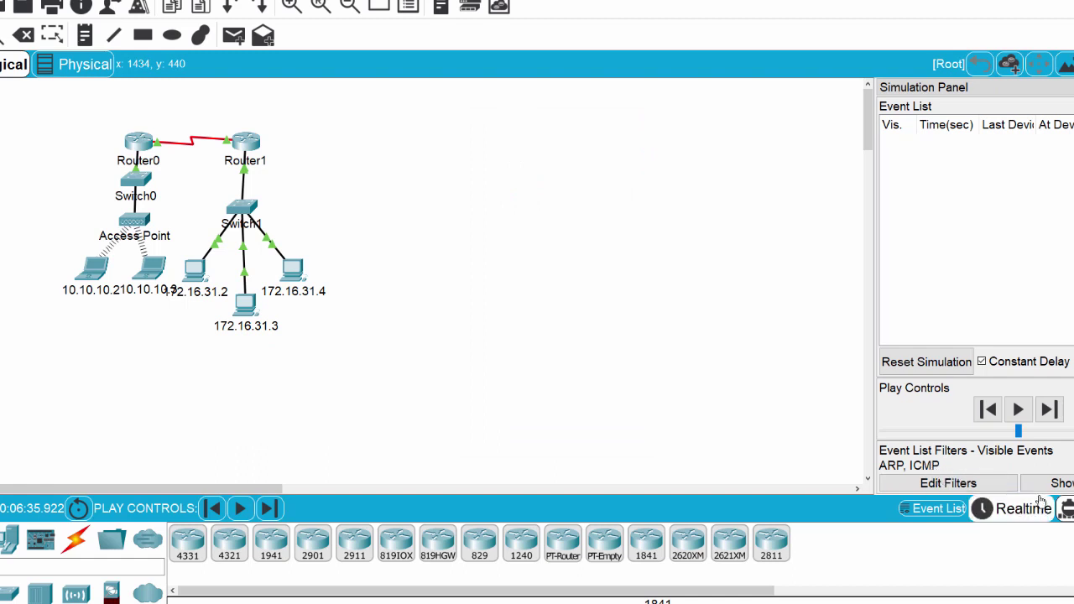
# Step: Ping 172.16.31.3 from the Command Prompt of PC 172.16.31.2, and clear the window away from the topology
pyautogui.click(195, 271)
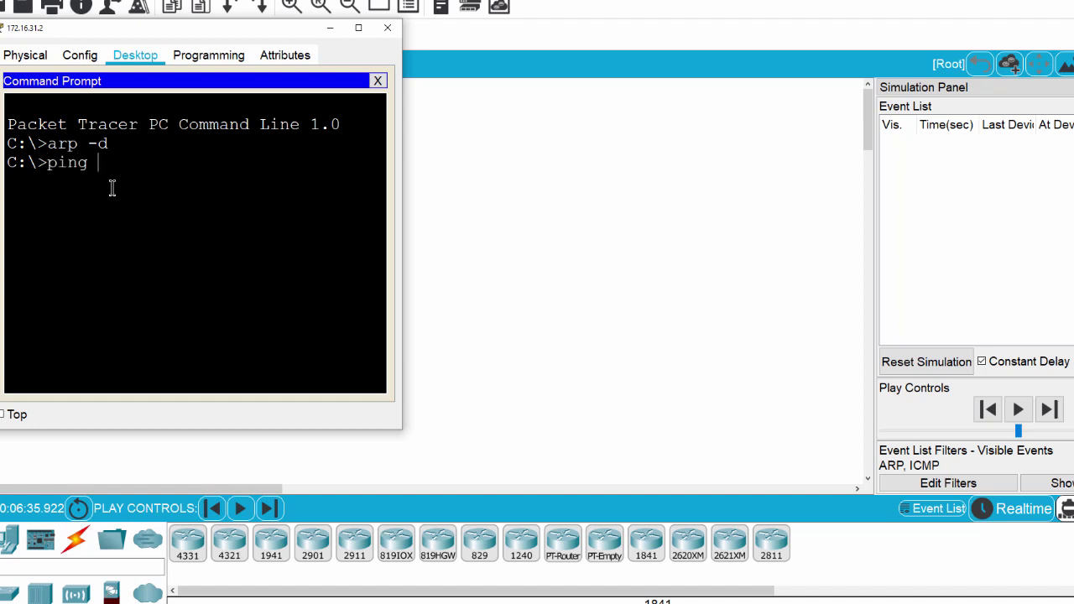
pyautogui.write('172.16.31')
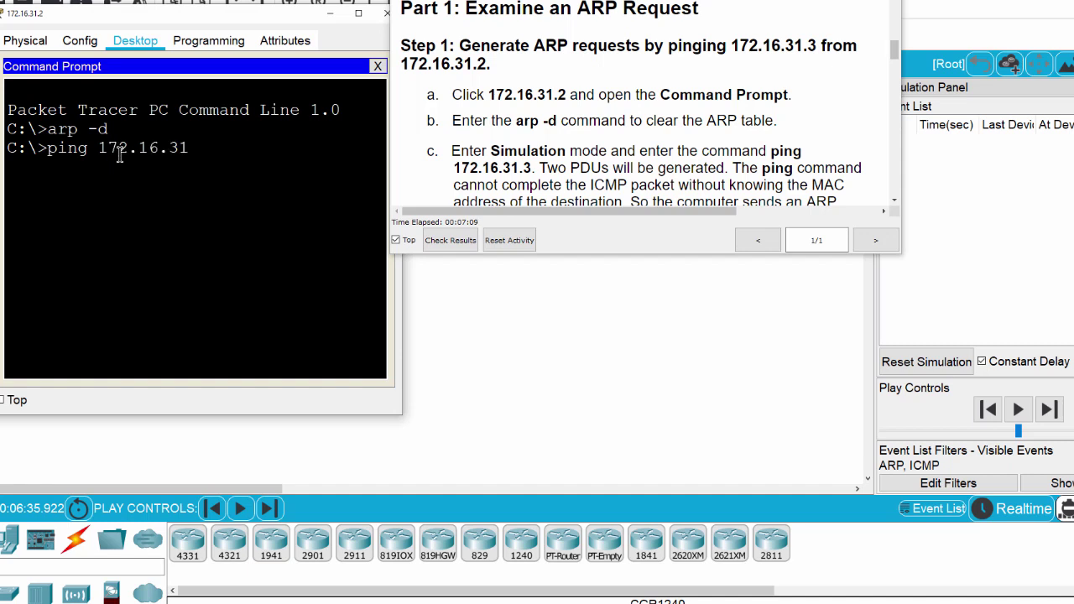
pyautogui.write('.3')
pyautogui.press('Return')
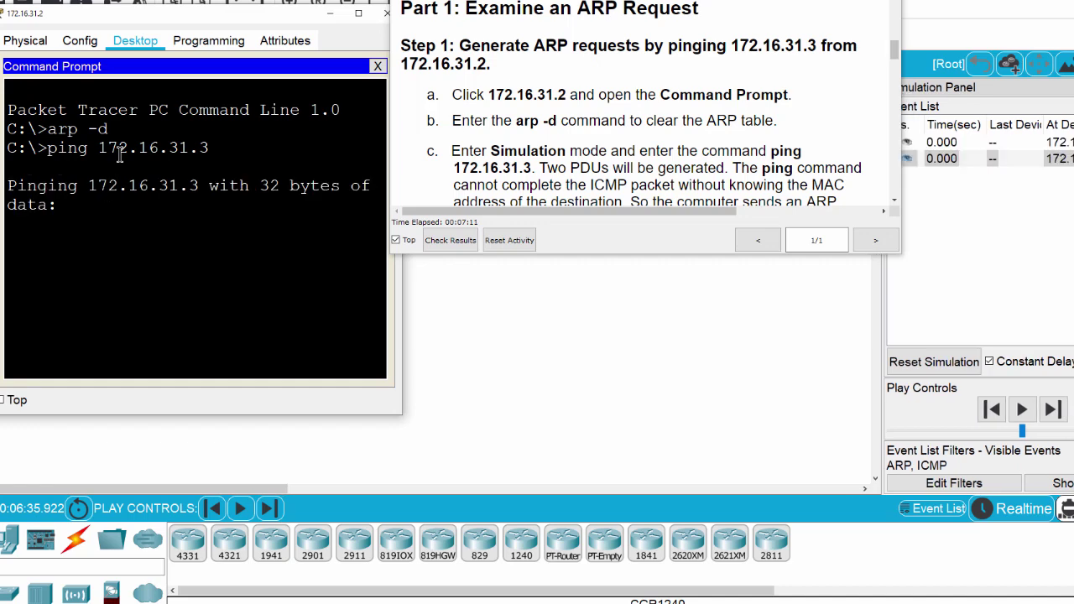
pyautogui.moveTo(308, 19); pyautogui.dragTo(689, 117)
pyautogui.click(711, 102)
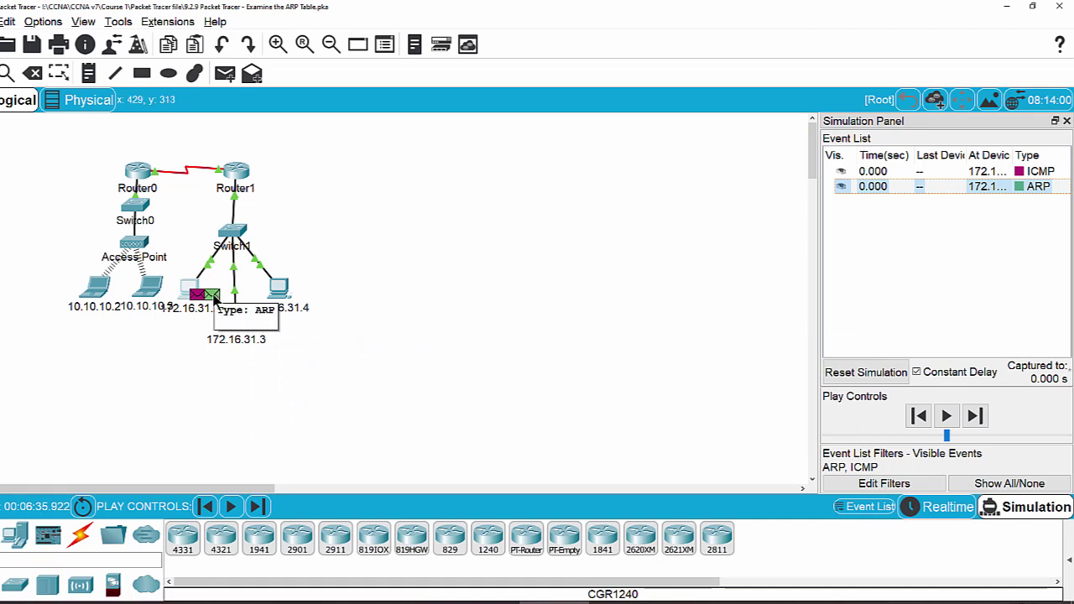
# Step: Play the simulation until the ARP reply returns to 172.16.31.2, pause it, and inspect that ARP event's PDU information
pyautogui.click(947, 416)
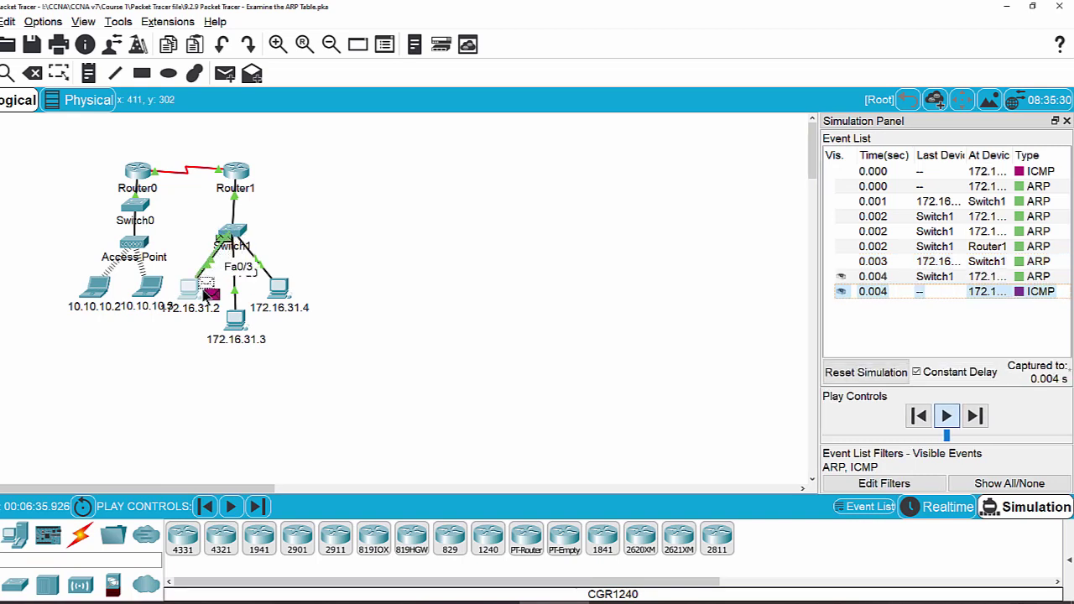
pyautogui.click(947, 416)
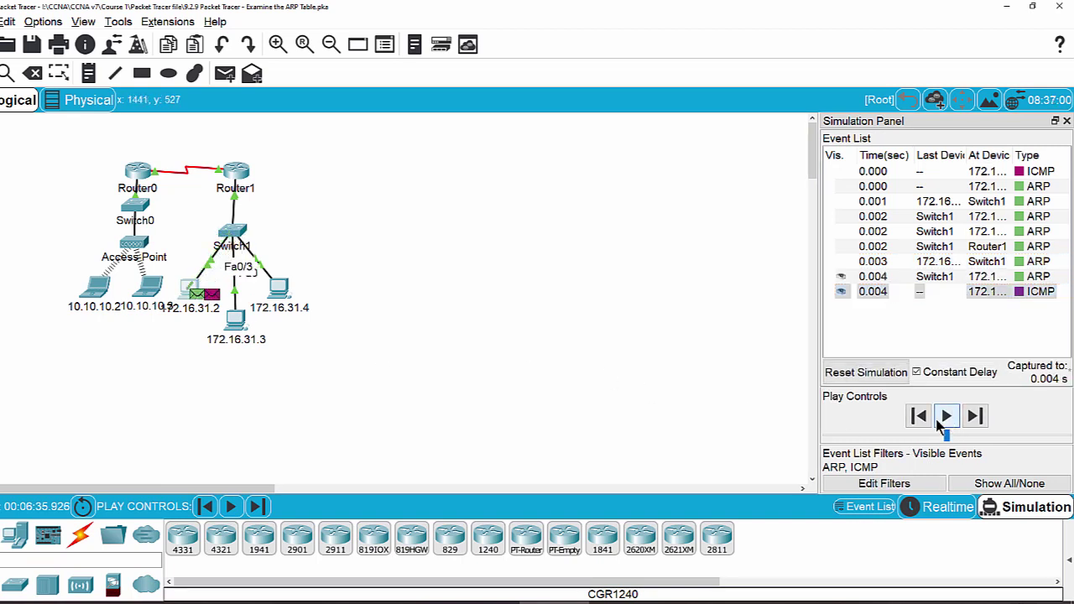
pyautogui.click(1020, 277)
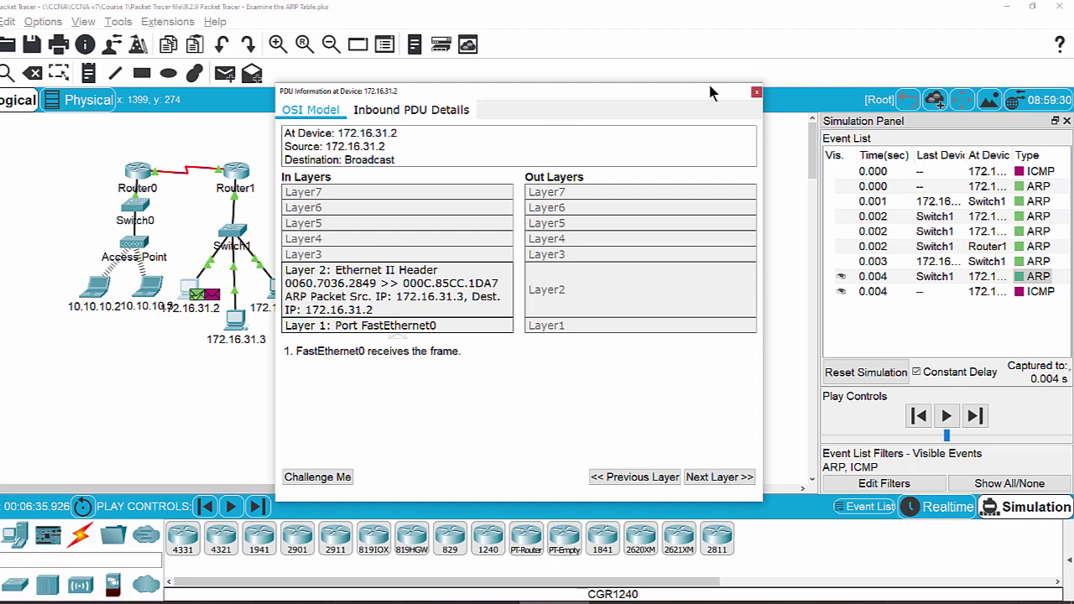
pyautogui.click(756, 93)
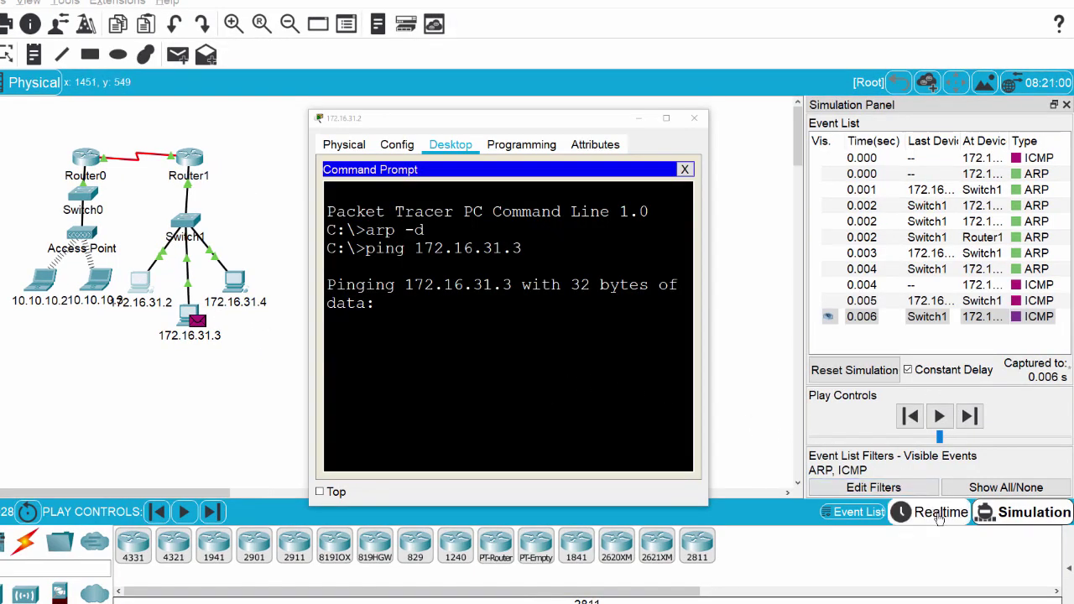
# Step: Switch back to Realtime mode and let the ping finish in the Command Prompt of 172.16.31.2
pyautogui.click(940, 518)
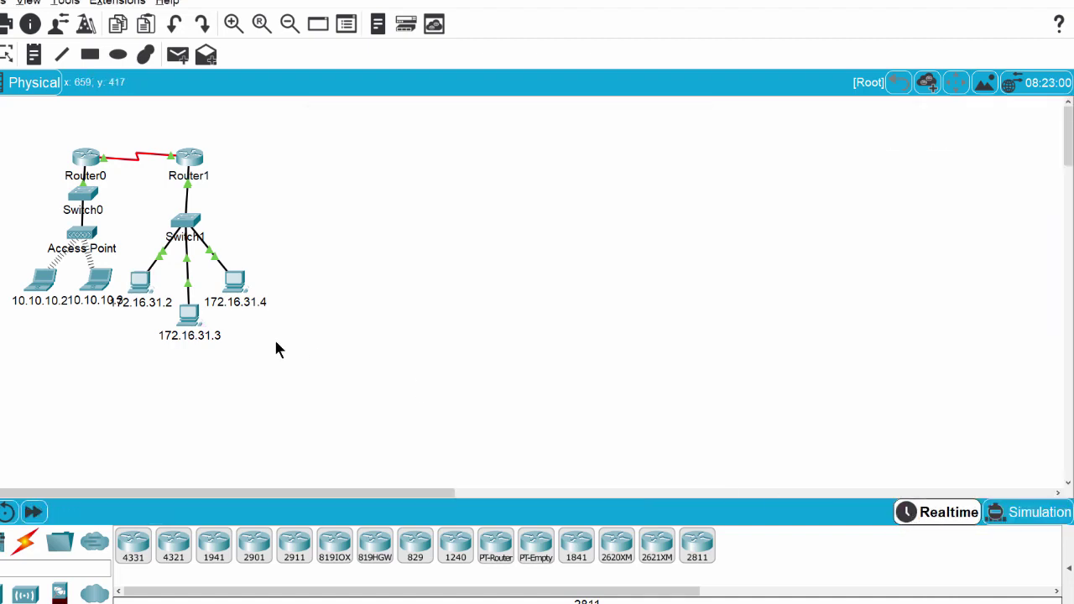
pyautogui.click(141, 285)
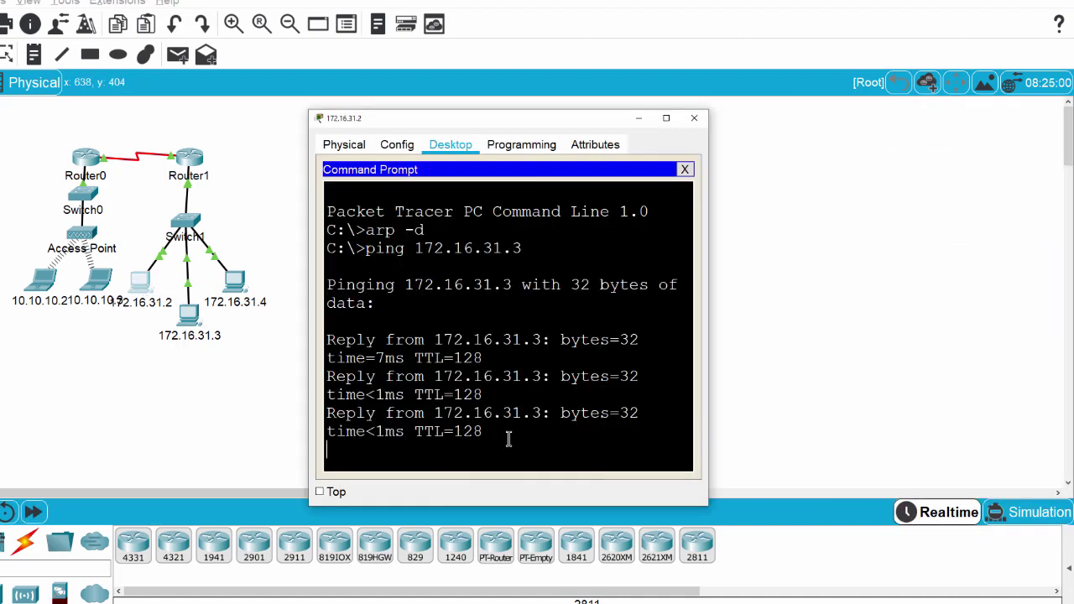
pyautogui.press('Return')
pyautogui.press('Return')
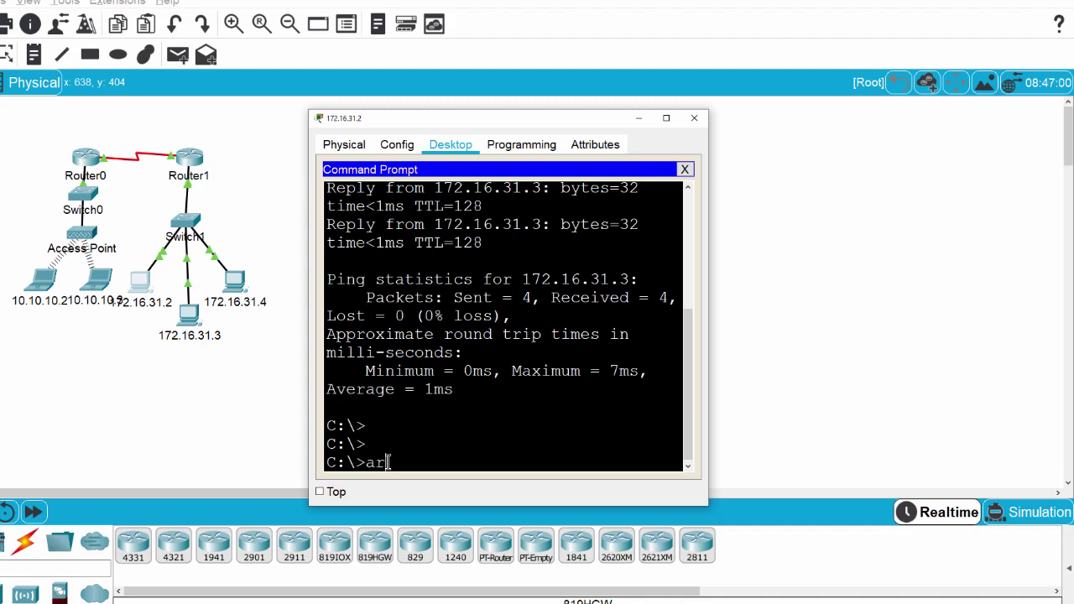
# Step: Display the ARP table with arp -a, widen the window, and examine the entry's internet and physical addresses
pyautogui.write('arp -a')
pyautogui.press('Return')
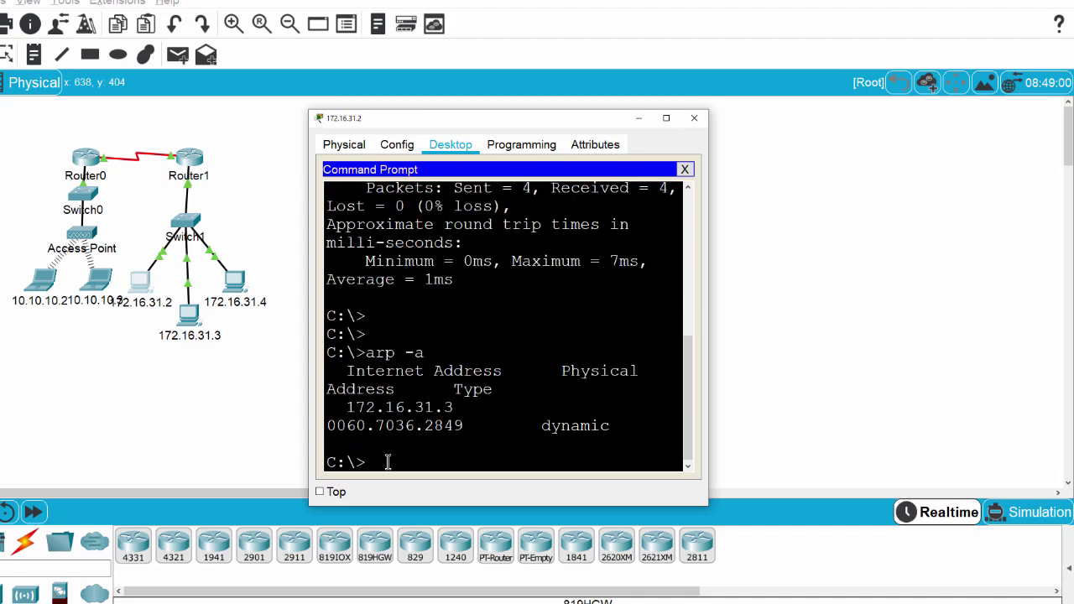
pyautogui.moveTo(709, 199); pyautogui.dragTo(879, 202)
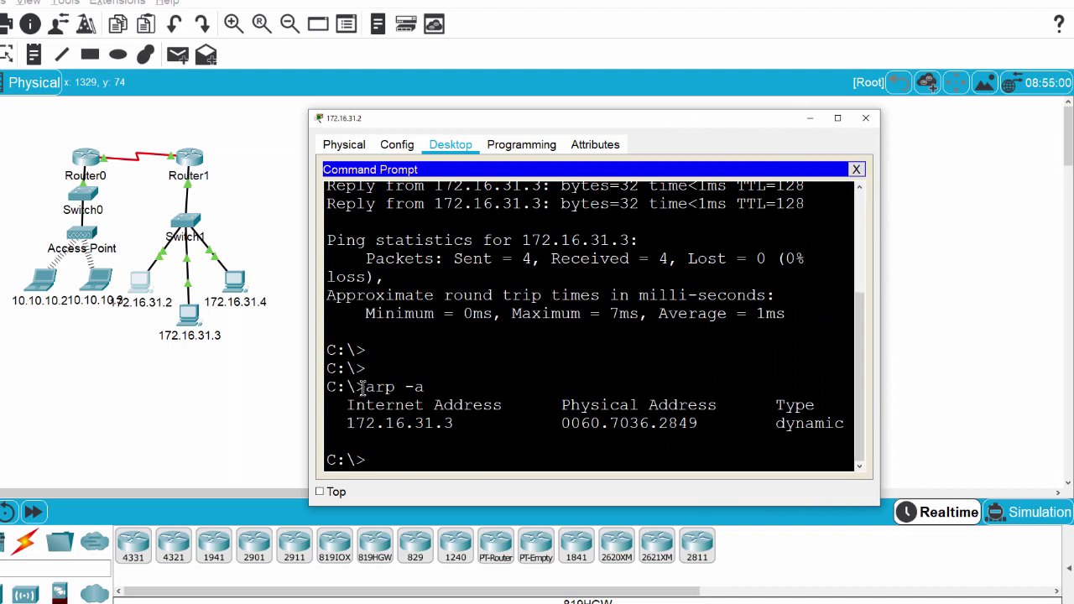
pyautogui.moveTo(346, 423); pyautogui.dragTo(461, 423)
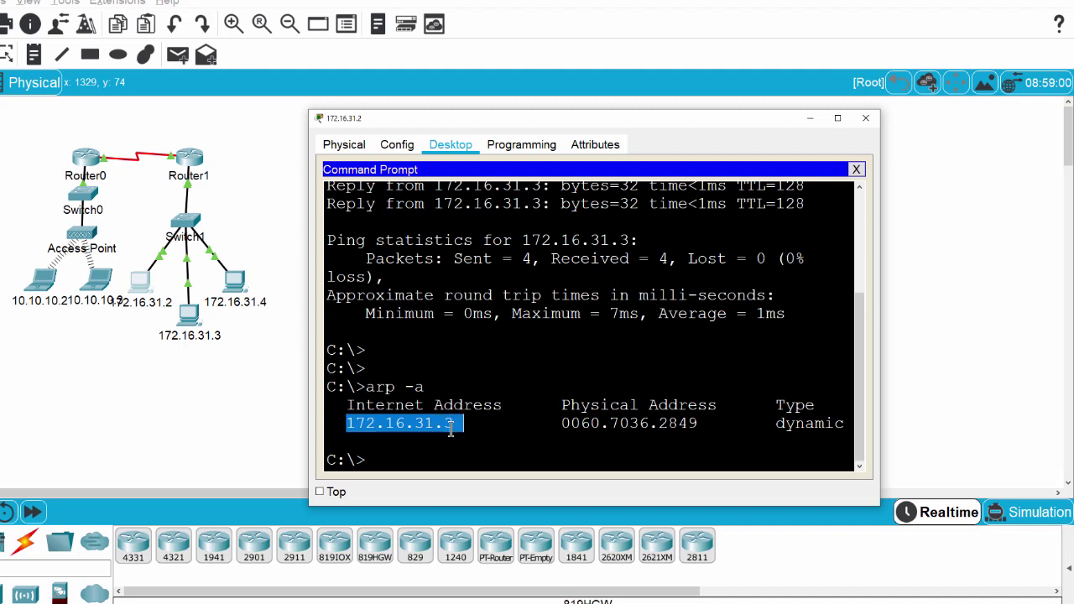
pyautogui.moveTo(556, 424); pyautogui.dragTo(698, 424)
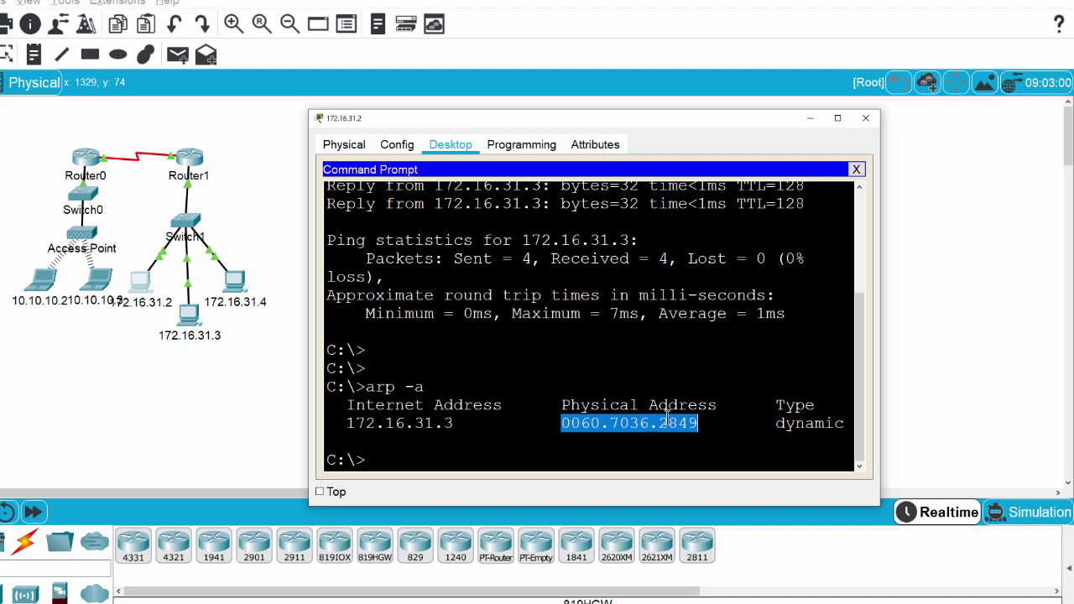
pyautogui.click(705, 432)
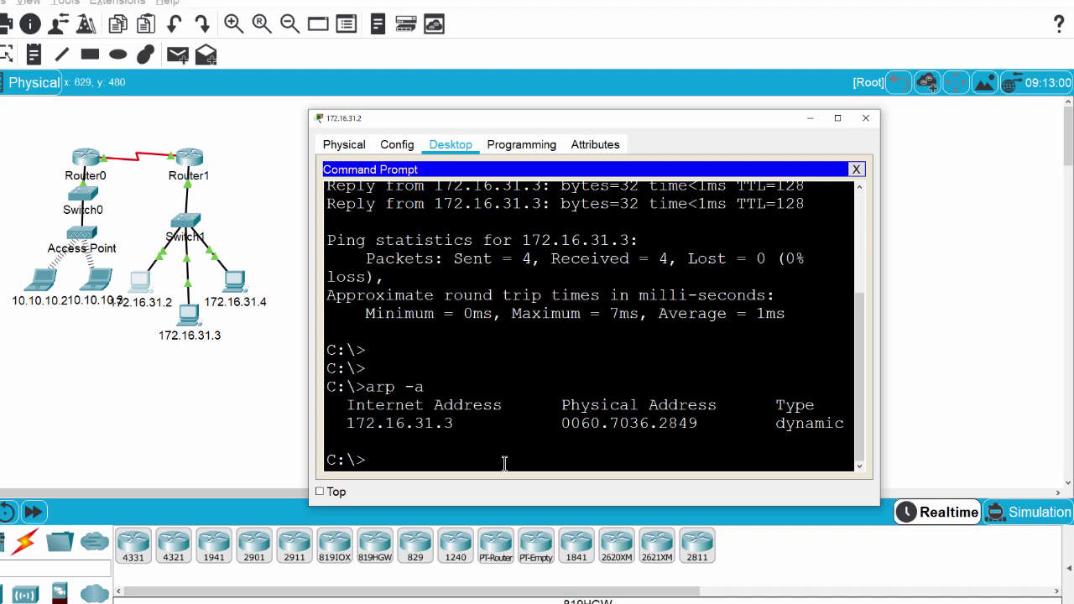
pyautogui.moveTo(560, 424); pyautogui.dragTo(705, 422)
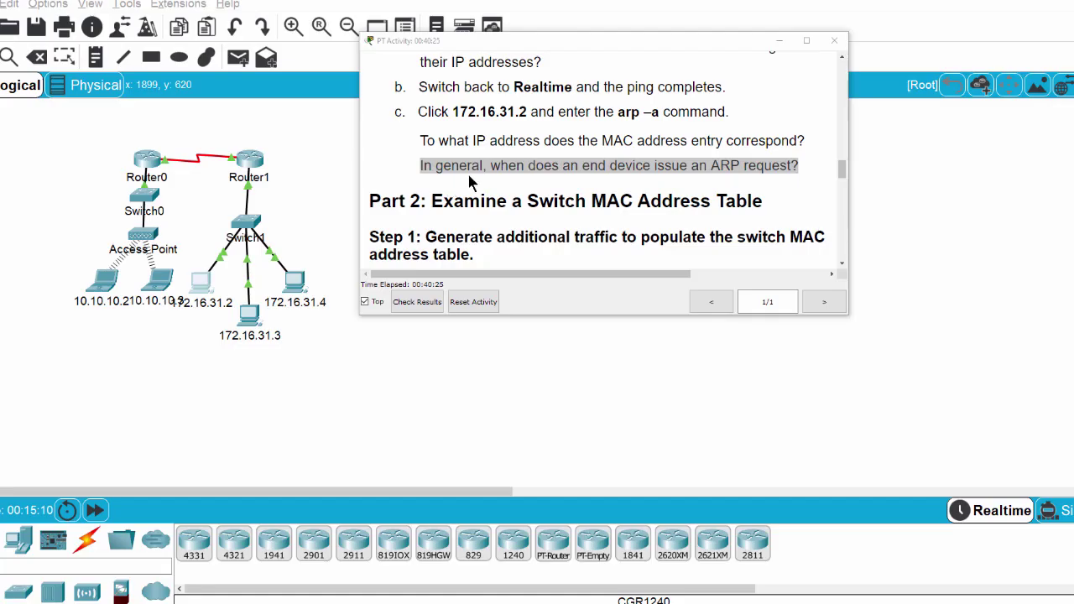
# Step: Review the end of Part 1 in the instructions, highlighting the question on when an end device issues an ARP request
pyautogui.scroll(2, 472, 182)
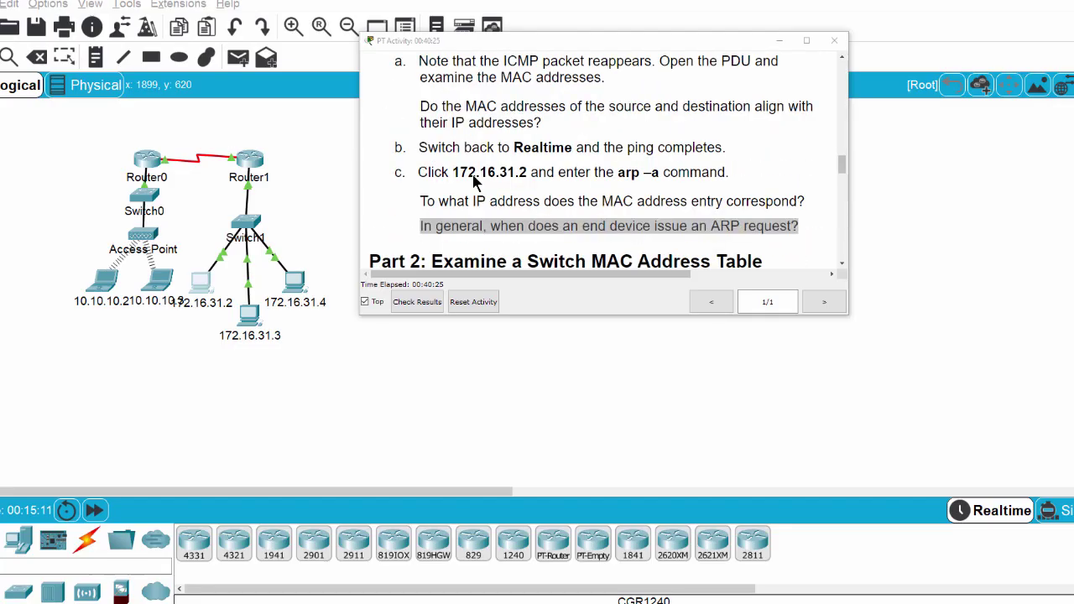
pyautogui.scroll(-2, 472, 181)
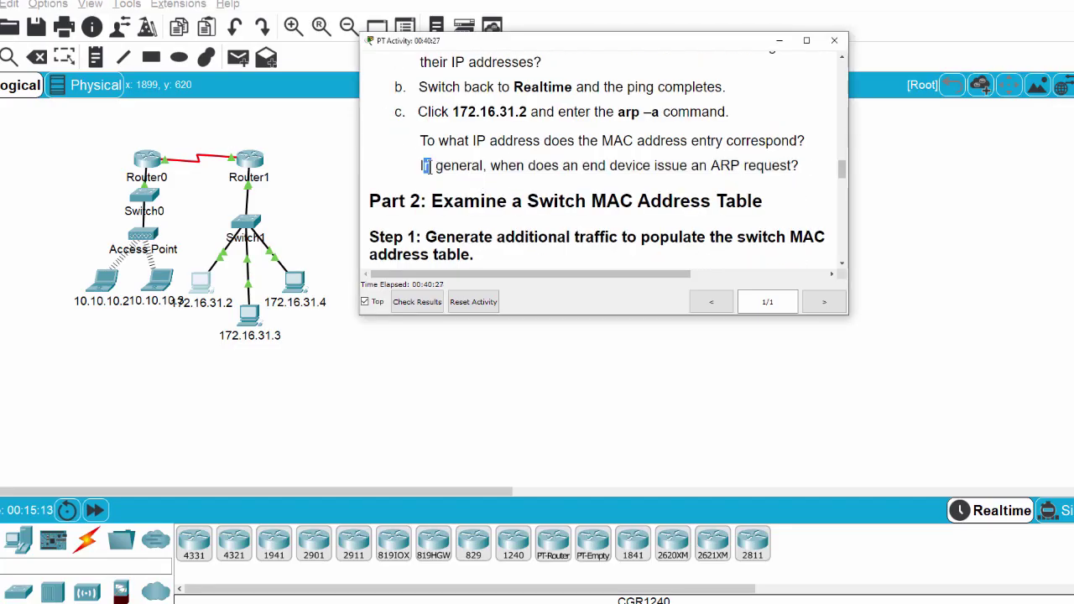
pyautogui.moveTo(420, 165); pyautogui.dragTo(804, 172)
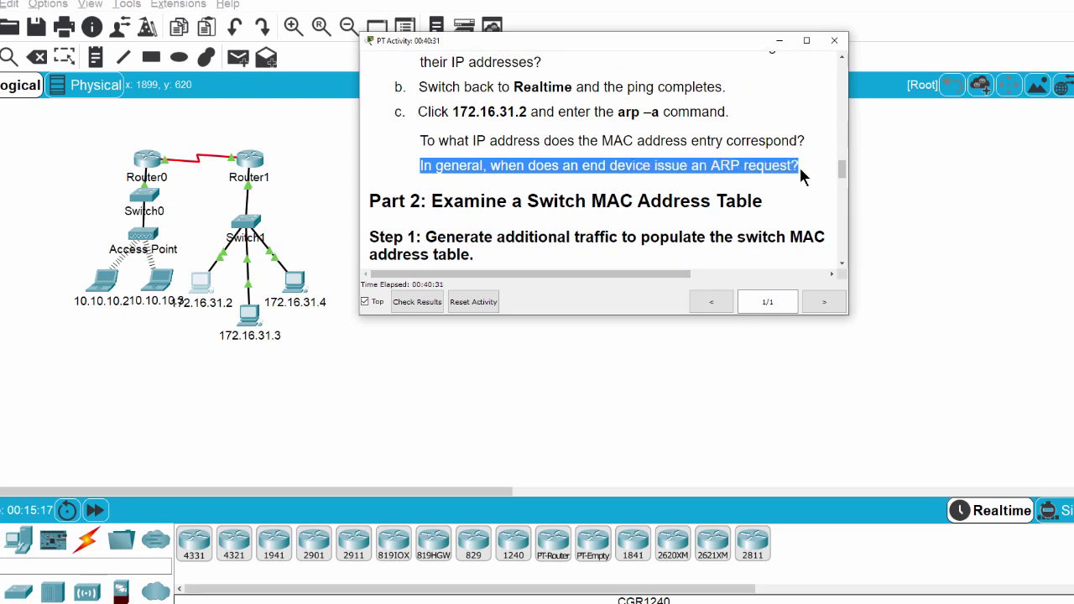
# Step: Following Part 2, Step 1 of the instructions, ping 172.16.31.4 from the Command Prompt of 172.16.31.2, and put its window away
pyautogui.click(425, 167)
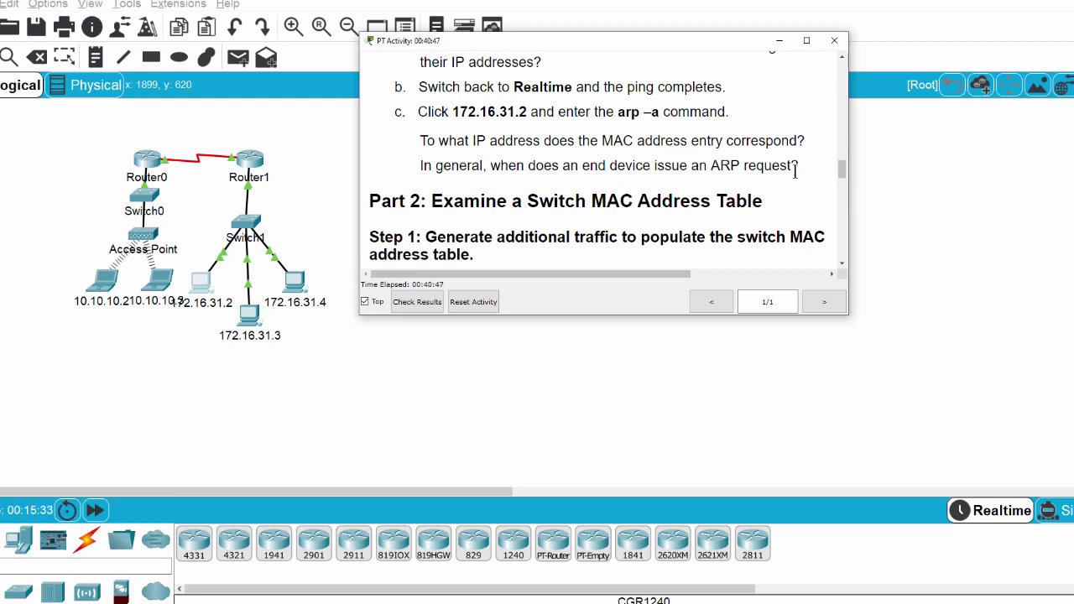
pyautogui.scroll(-3, 664, 171)
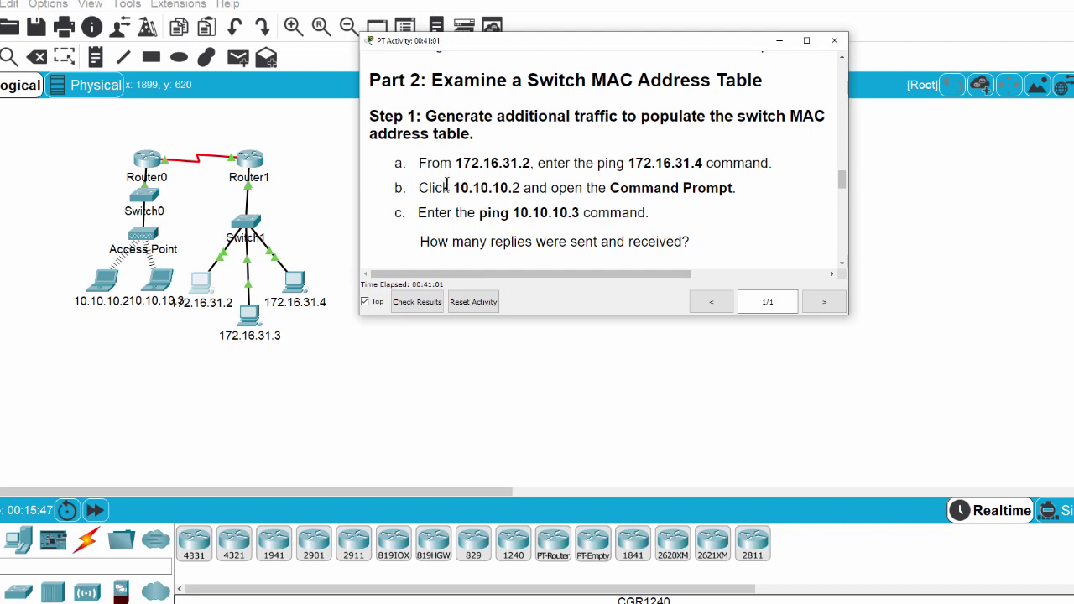
pyautogui.click(205, 290)
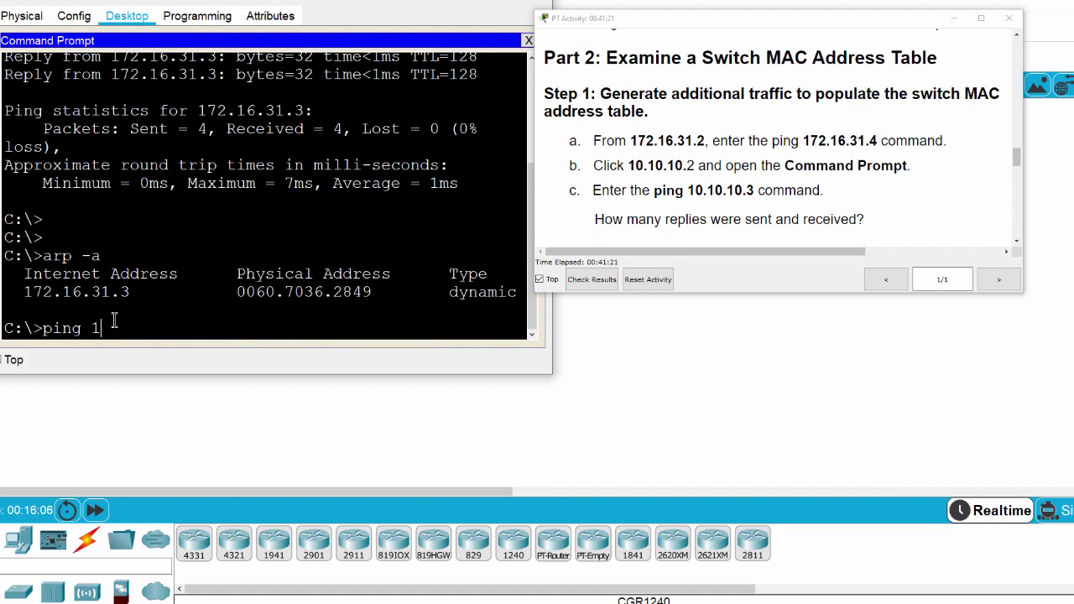
pyautogui.write('6.31.4')
pyautogui.press('Return')
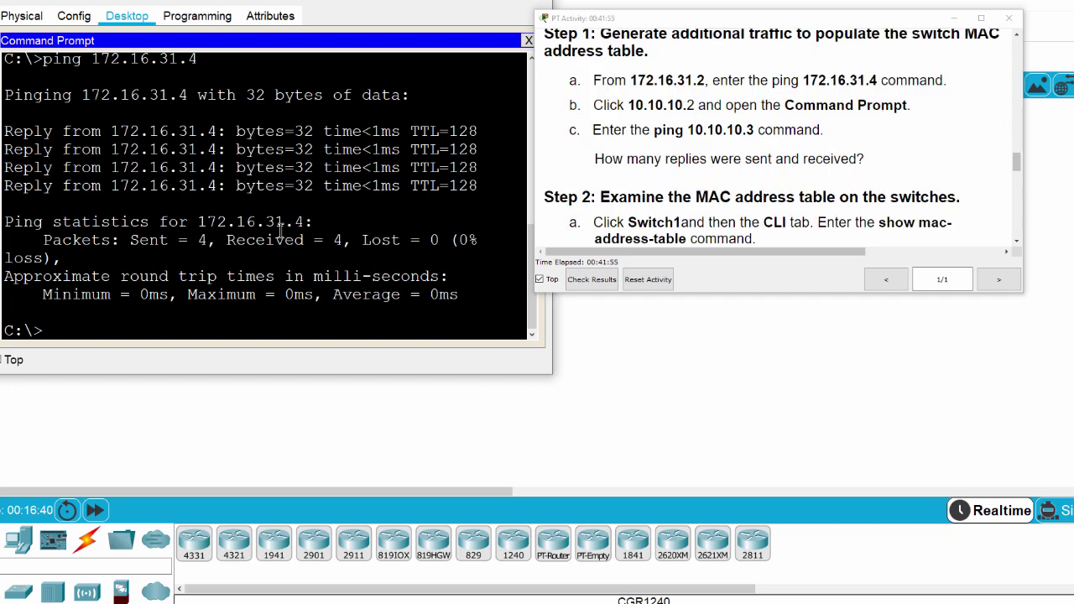
pyautogui.click(485, 4)
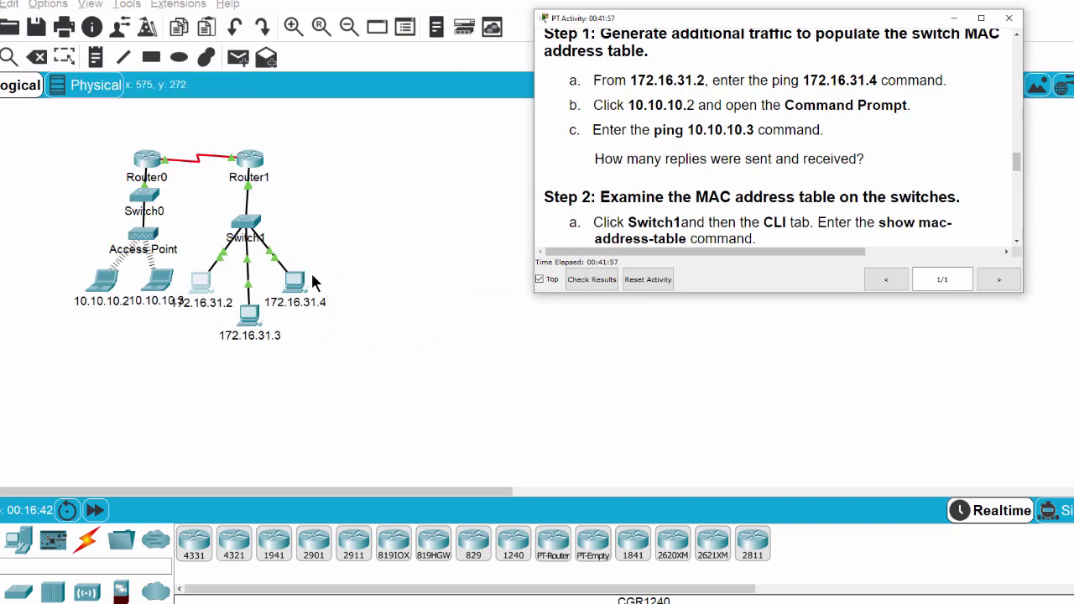
# Step: Move laptop 10.10.10.2 clear of its neighbour, ping 10.10.10.3 from its Command Prompt, and minimize its window
pyautogui.moveTo(99, 299); pyautogui.dragTo(59, 298)
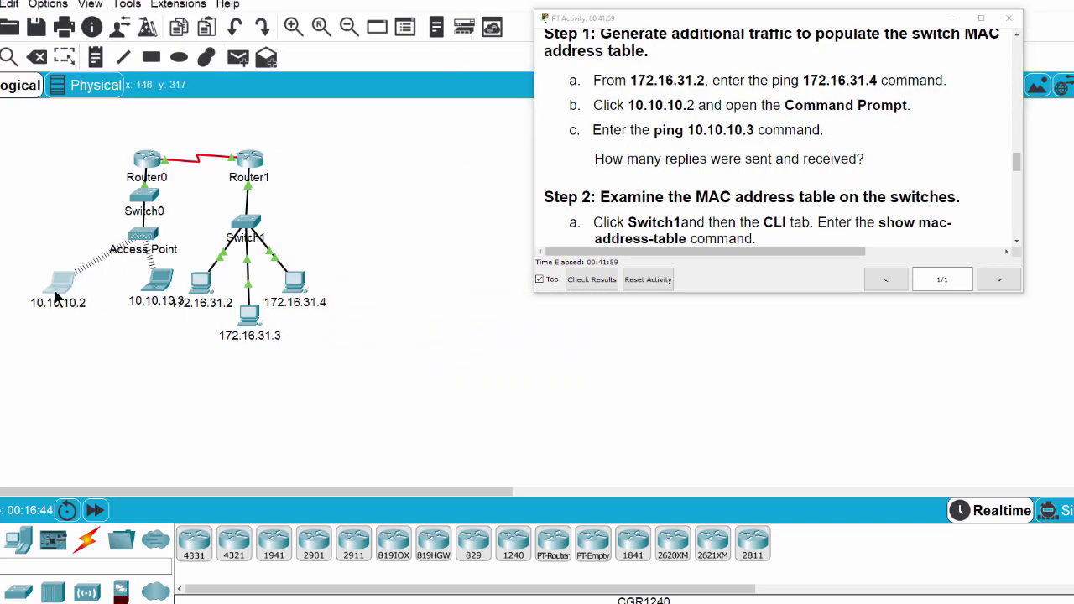
pyautogui.click(54, 295)
pyautogui.moveTo(480, 101); pyautogui.dragTo(144, 104)
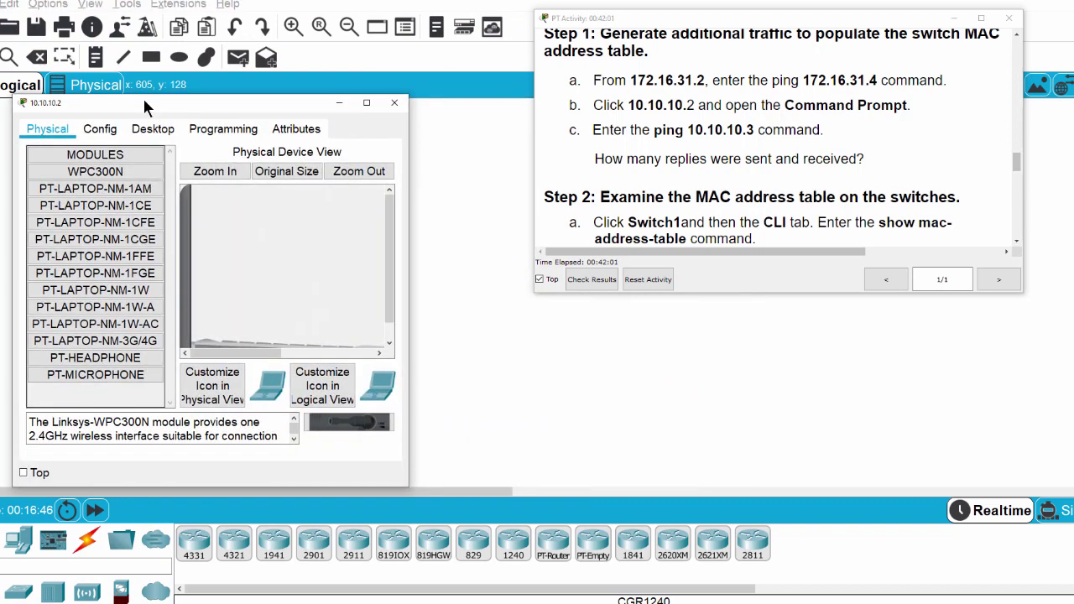
pyautogui.click(167, 131)
pyautogui.click(276, 180)
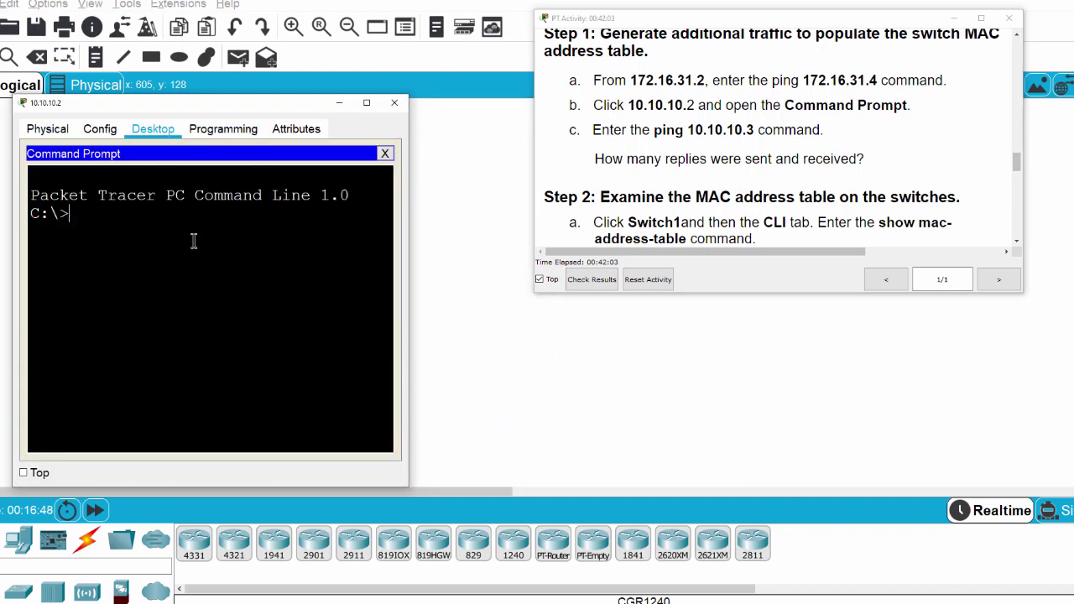
pyautogui.write('ping 10.10.10.3')
pyautogui.press('Return')
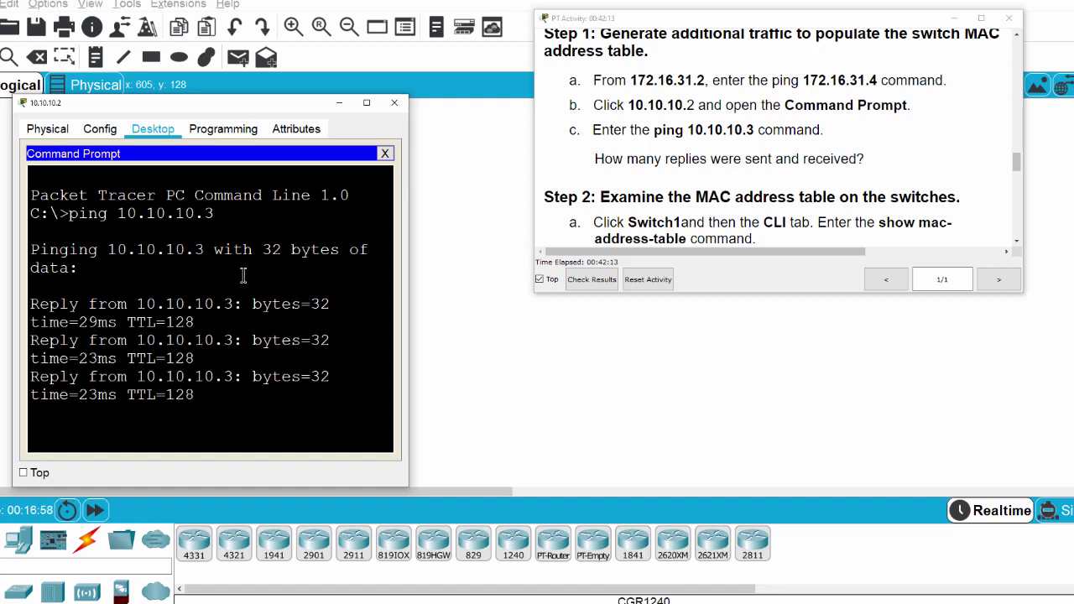
pyautogui.click(339, 103)
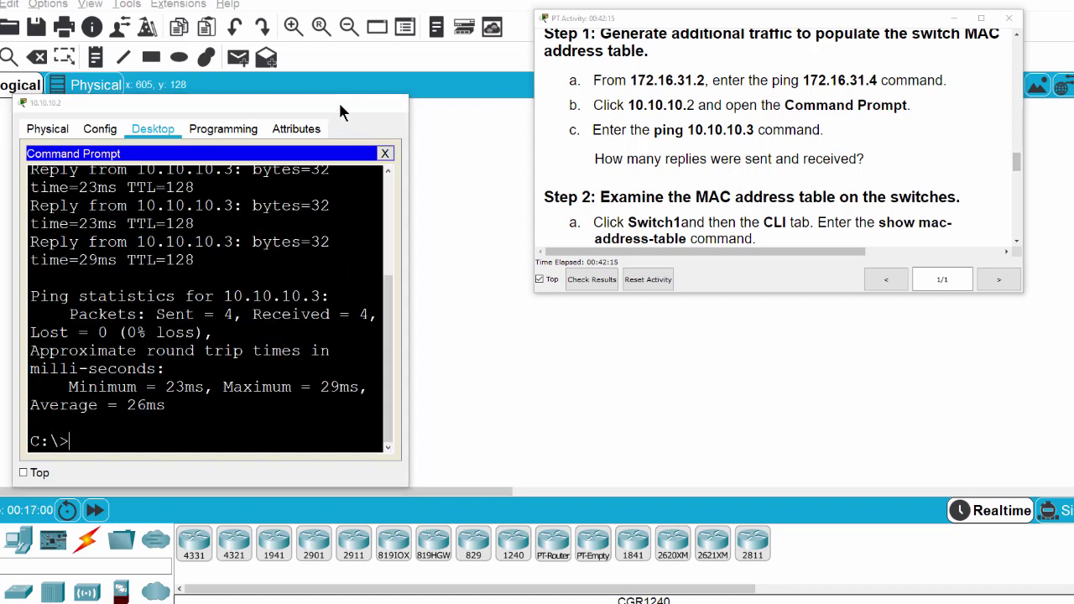
# Step: Open the command-line interface of Switch1 and enter privileged EXEC mode
pyautogui.scroll(-1, 610, 173)
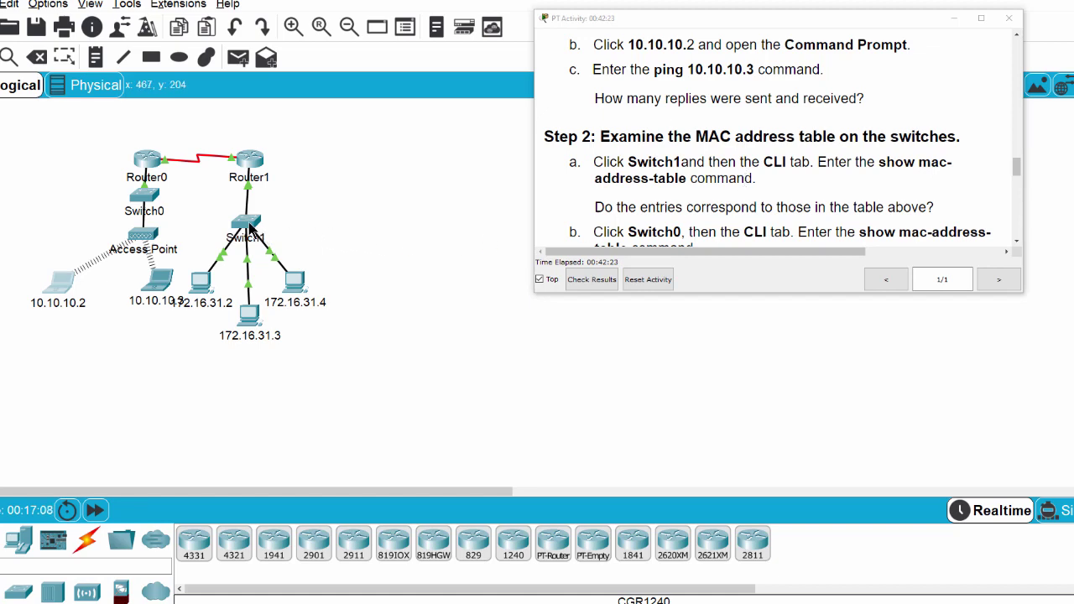
pyautogui.click(250, 228)
pyautogui.moveTo(489, 107); pyautogui.dragTo(213, 1)
pyautogui.click(202, 20)
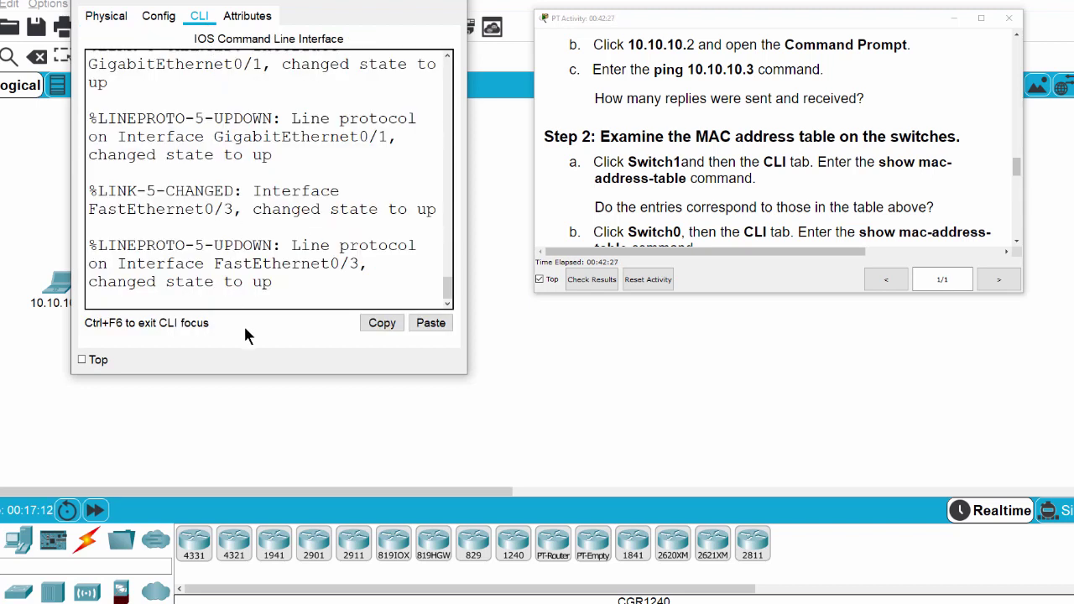
pyautogui.press('Return')
pyautogui.press('Return')
pyautogui.write('en')
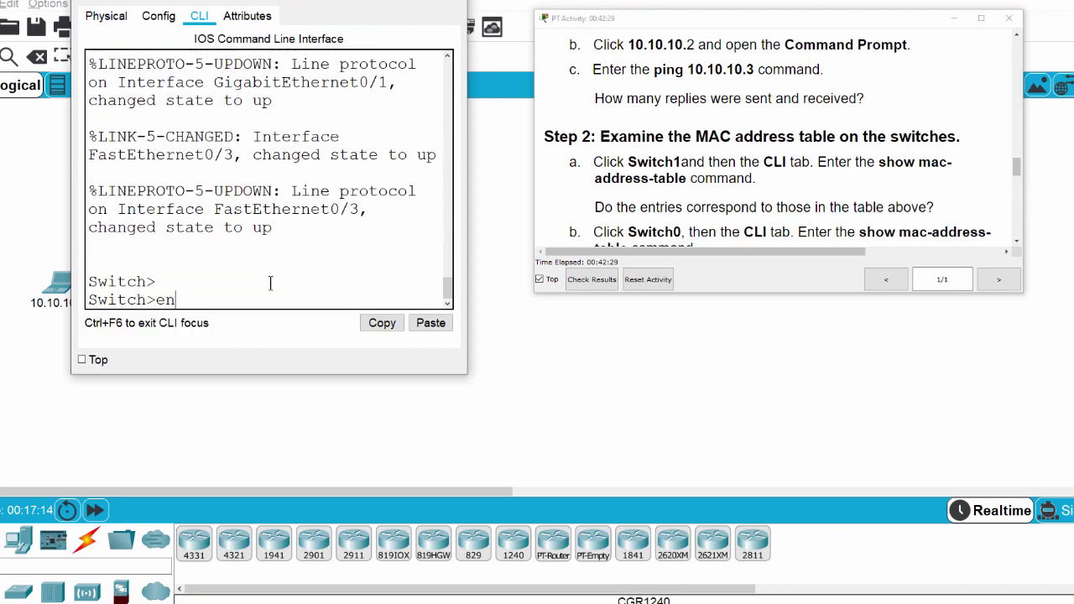
pyautogui.press('Return')
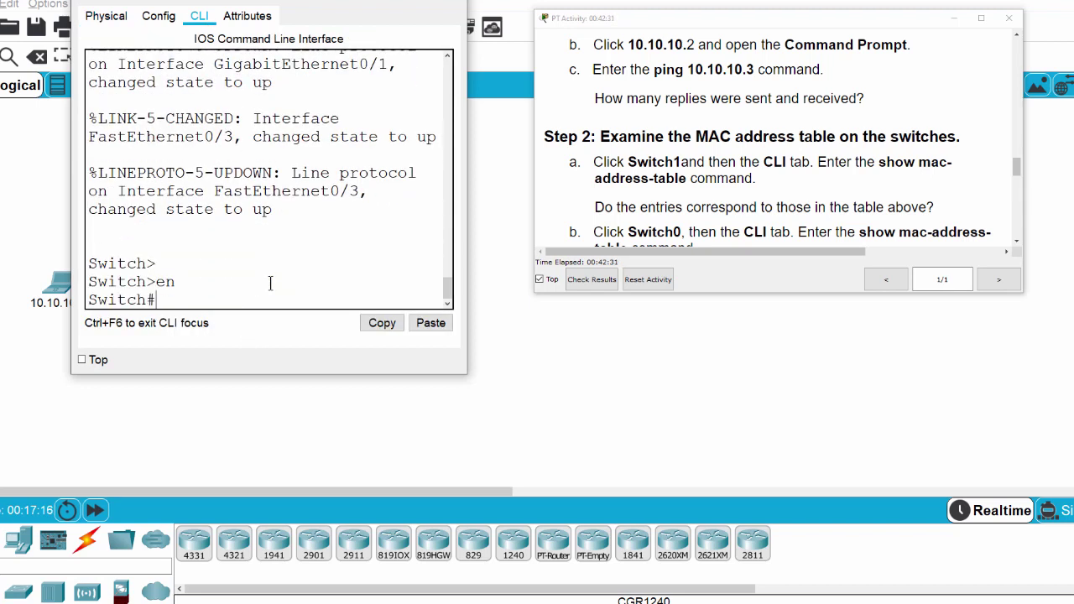
# Step: Display Switch1's MAC address table with show mac-address-table, and widen and reposition the window so each entry fits on one line
pyautogui.write('show mac-ad')
pyautogui.press('Tab')
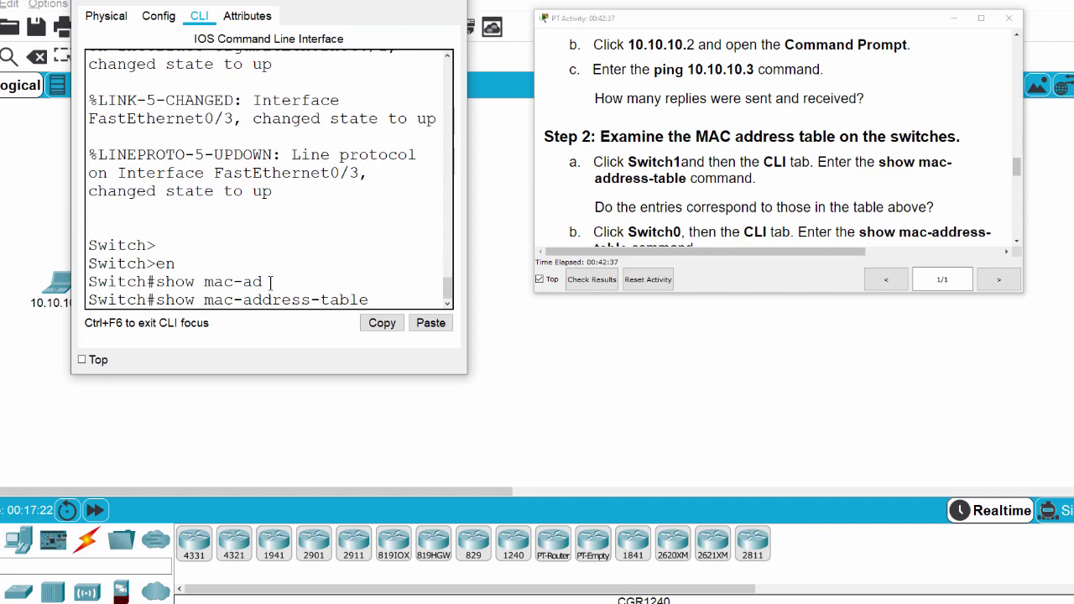
pyautogui.press('Return')
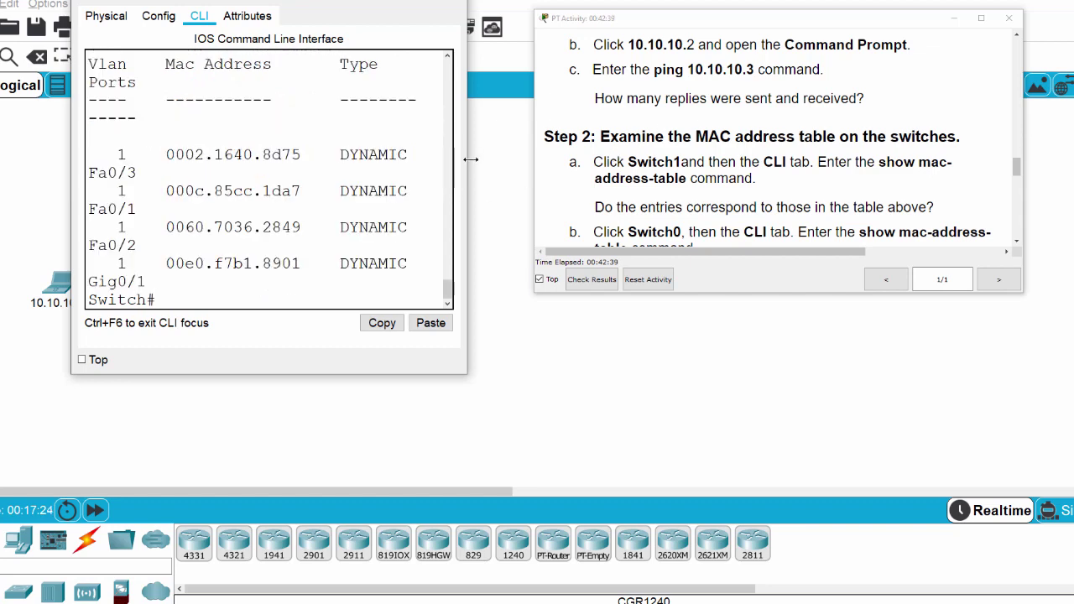
pyautogui.moveTo(467, 336); pyautogui.dragTo(597, 336)
pyautogui.moveTo(318, 5); pyautogui.dragTo(243, 13)
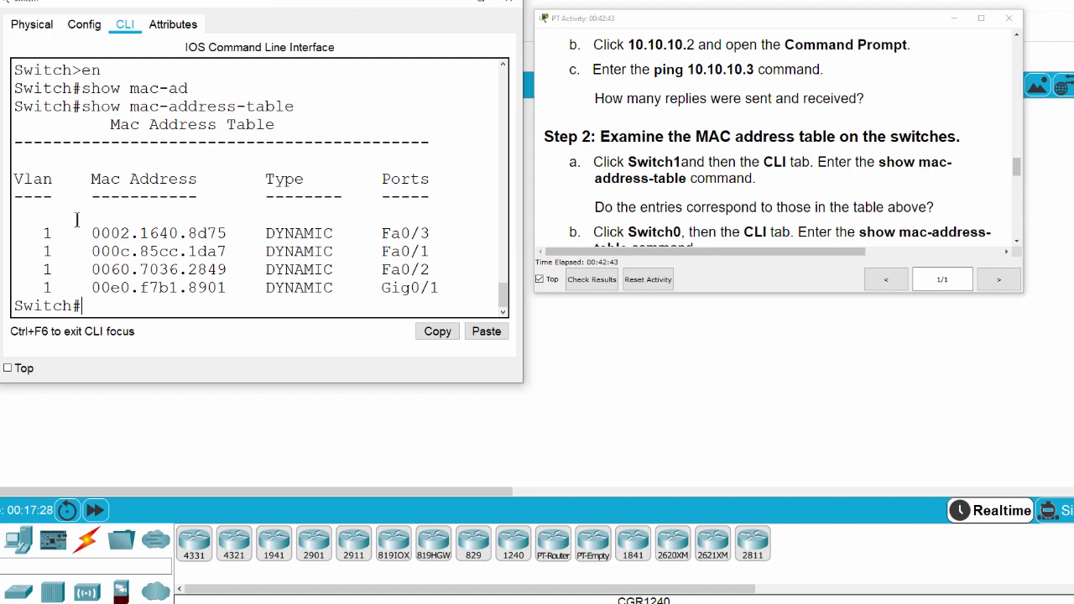
# Step: Examine the MAC addresses, ports and types of the entries in Switch1's MAC address table
pyautogui.moveTo(35, 225); pyautogui.dragTo(441, 293)
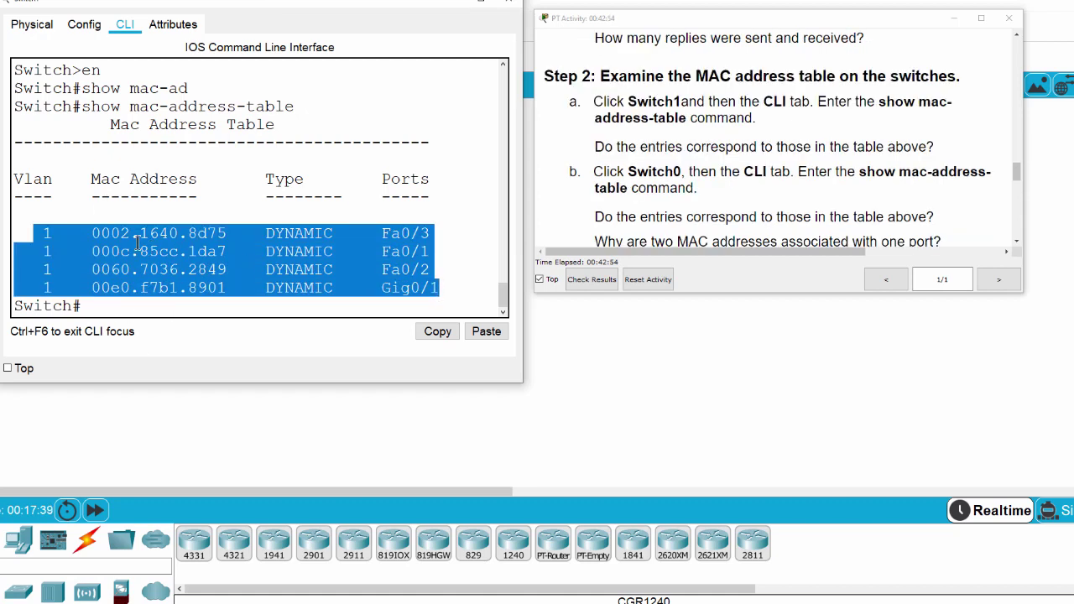
pyautogui.click(134, 242)
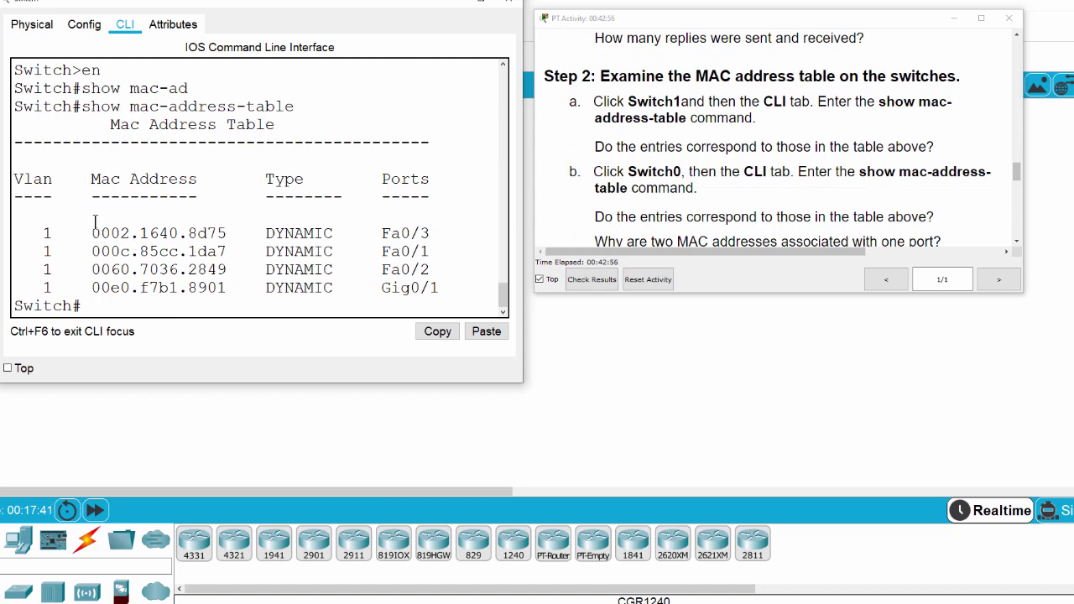
pyautogui.moveTo(91, 233); pyautogui.dragTo(206, 233)
pyautogui.click(210, 235)
pyautogui.moveTo(382, 233); pyautogui.dragTo(449, 233)
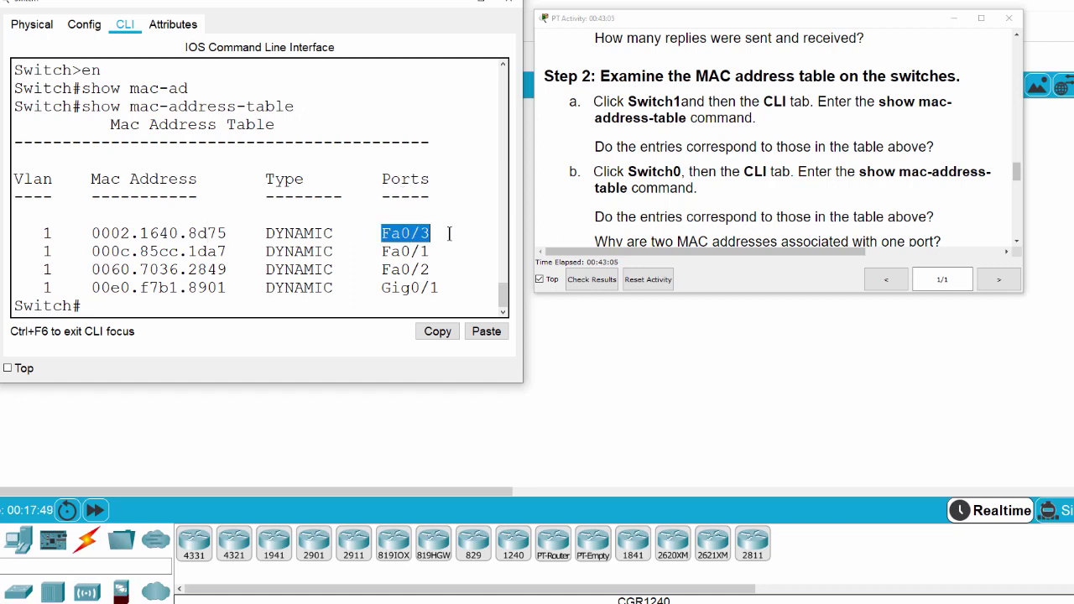
pyautogui.moveTo(375, 250); pyautogui.dragTo(430, 269)
pyautogui.click(378, 302)
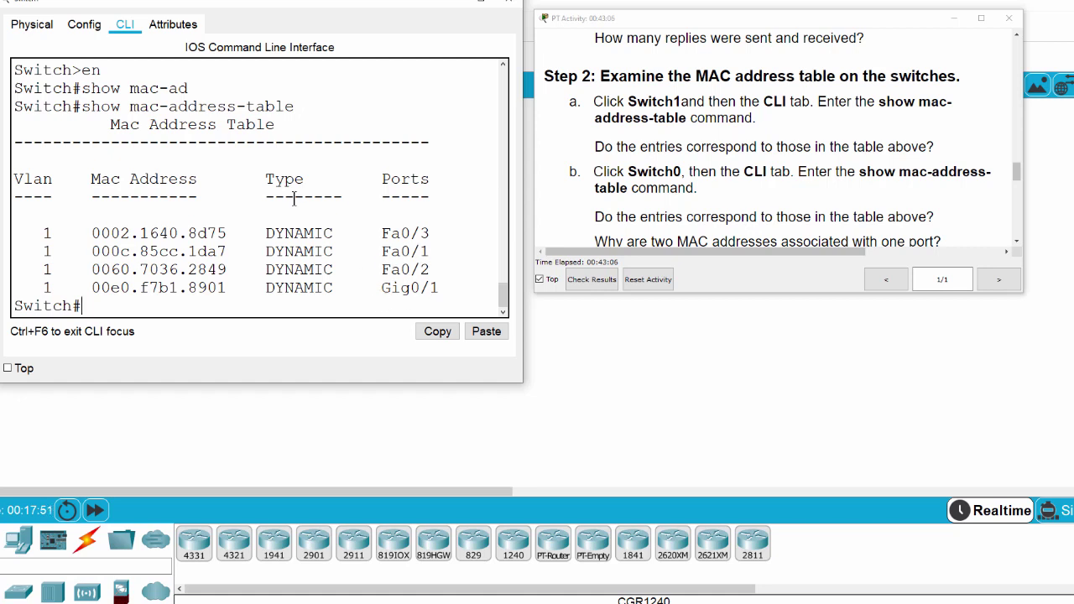
pyautogui.moveTo(276, 233); pyautogui.dragTo(332, 229)
pyautogui.click(297, 262)
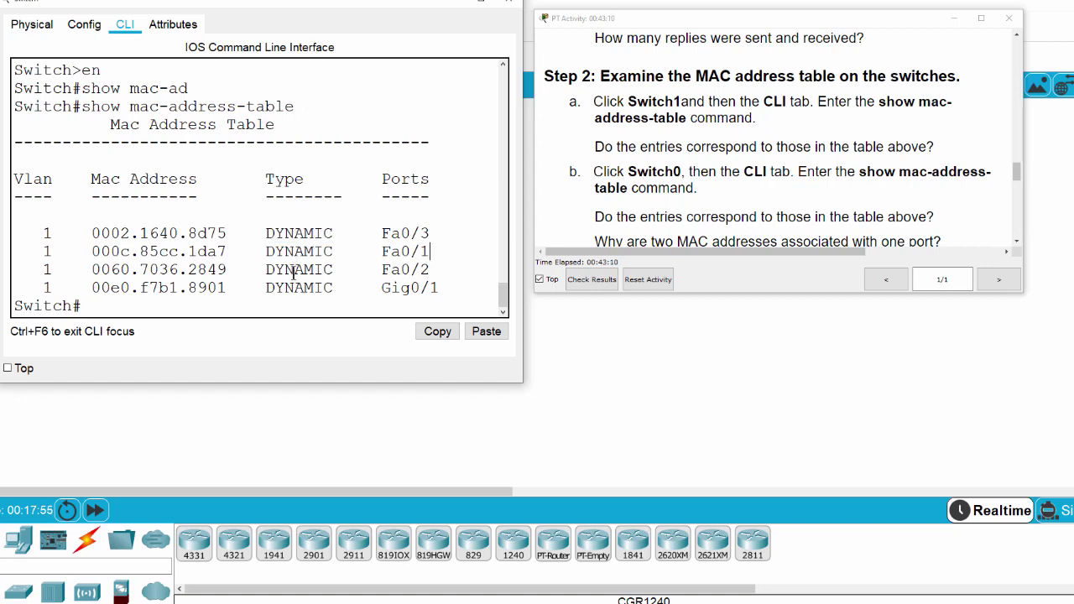
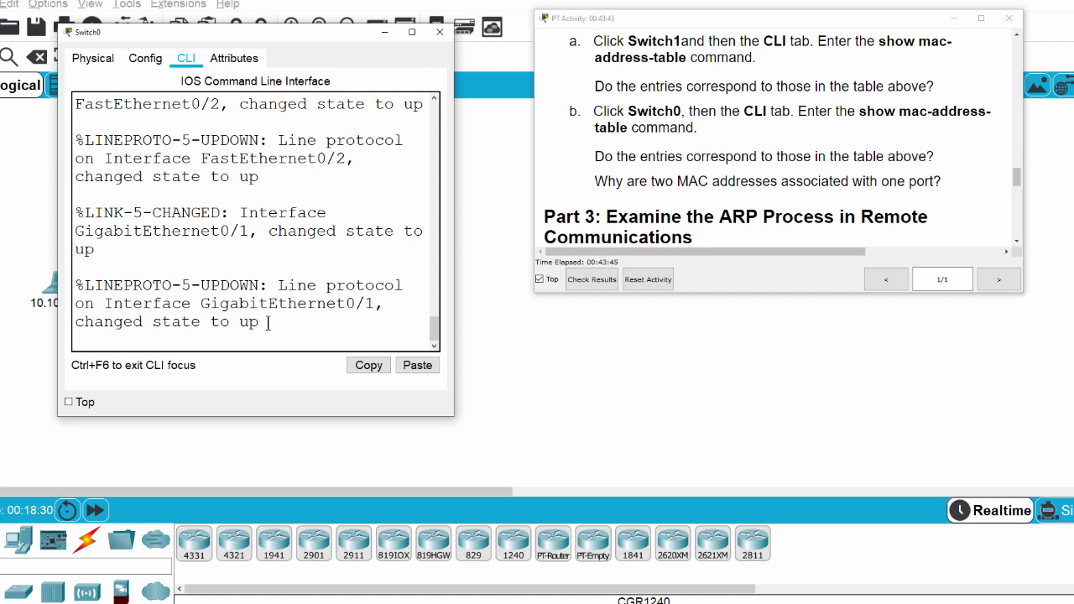
# Step: Enter privileged EXEC mode on Switch0
pyautogui.write('en')
pyautogui.press('Return')
# Step: Try to display Switch0's MAC address table with the command show-mac-address
pyautogui.write('show-mac-ad')
pyautogui.press('Tab')
pyautogui.write('dre')
pyautogui.press('Tab')
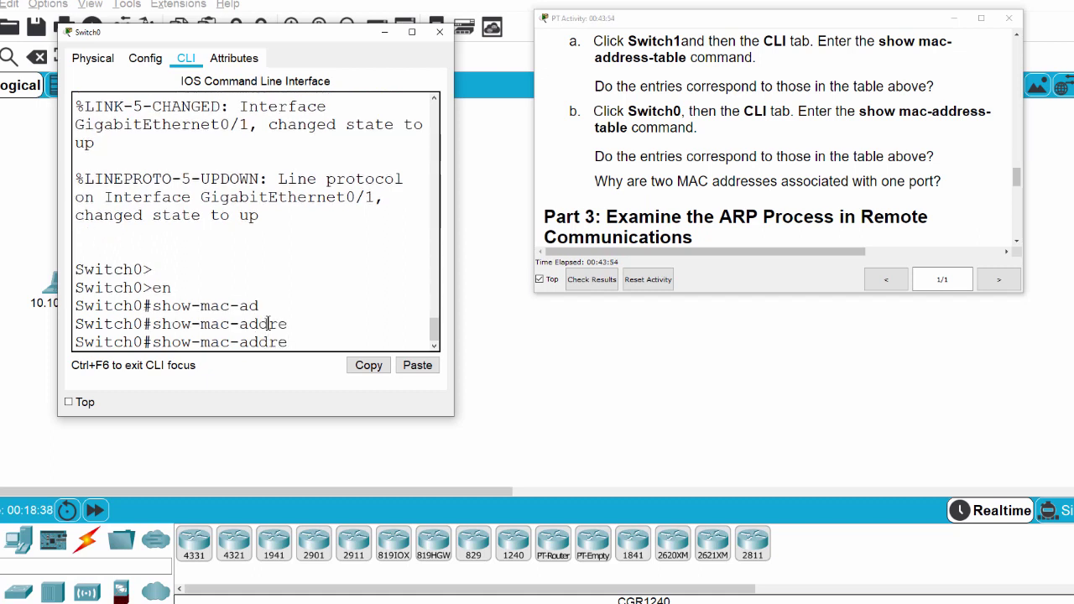
pyautogui.write('ss')
pyautogui.press('Return')
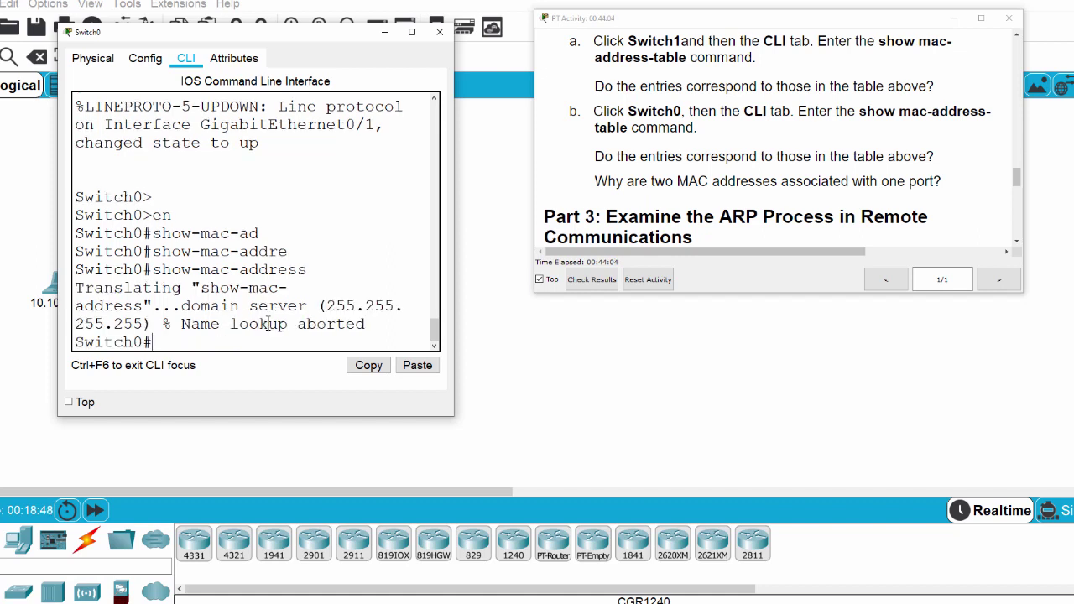
pyautogui.press('Return')
# Step: Display Switch0's MAC address table with show mac-address-table, and widen and reposition the window to read full rows
pyautogui.write('show mac')
pyautogui.press('Tab')
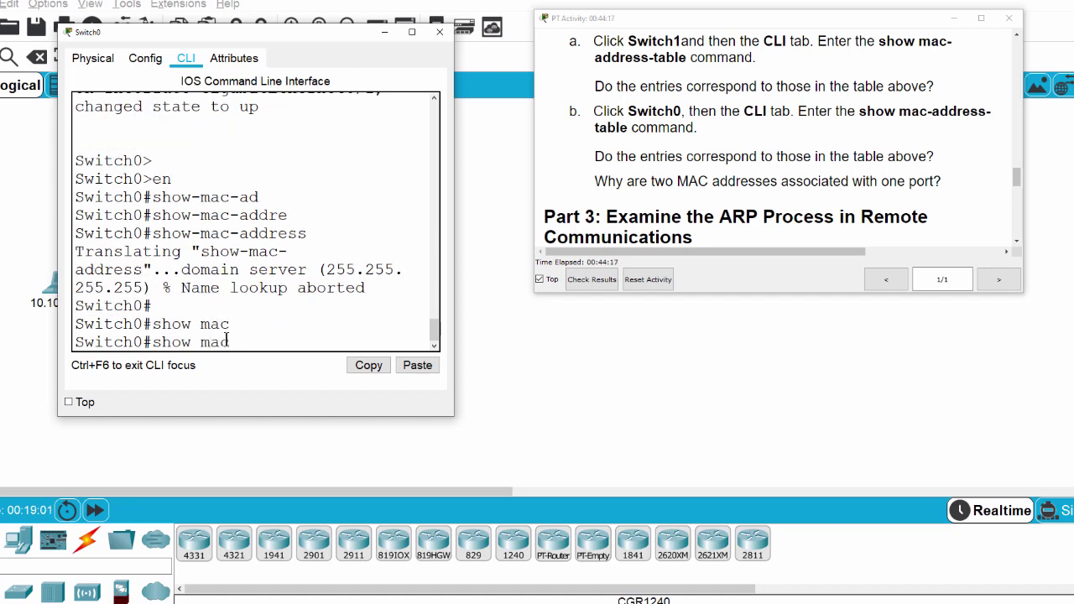
pyautogui.write('-address-t')
pyautogui.press('Tab')
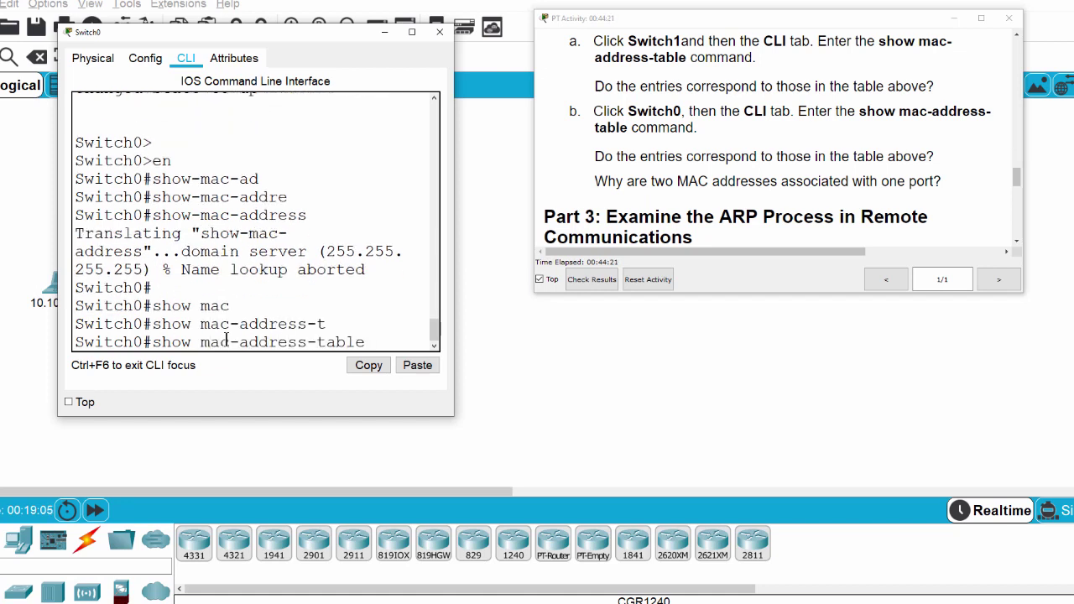
pyautogui.press('Return')
pyautogui.press('Return')
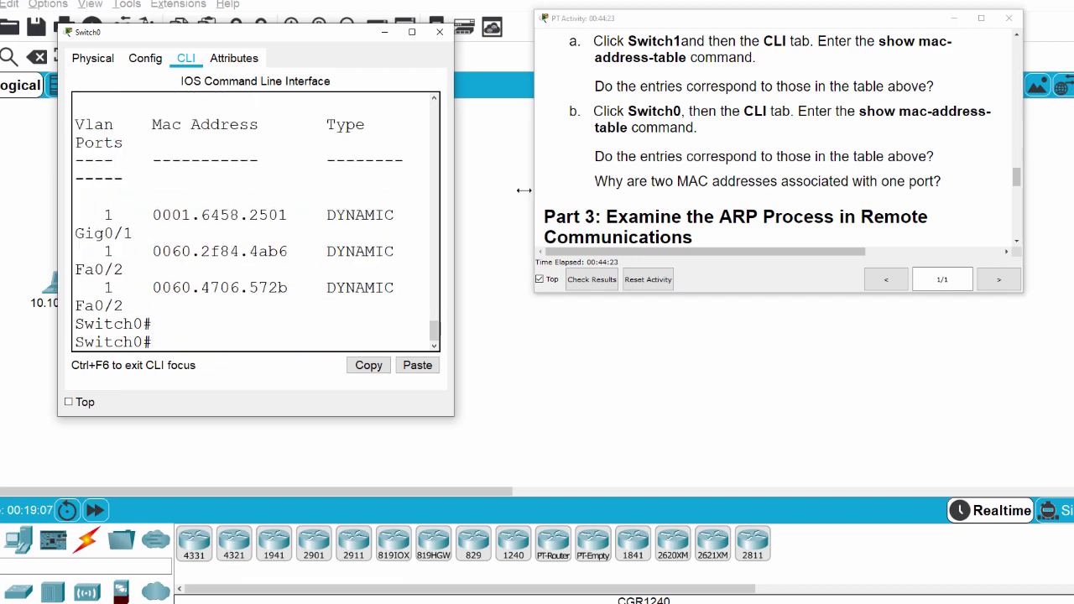
pyautogui.moveTo(455, 186); pyautogui.dragTo(576, 186)
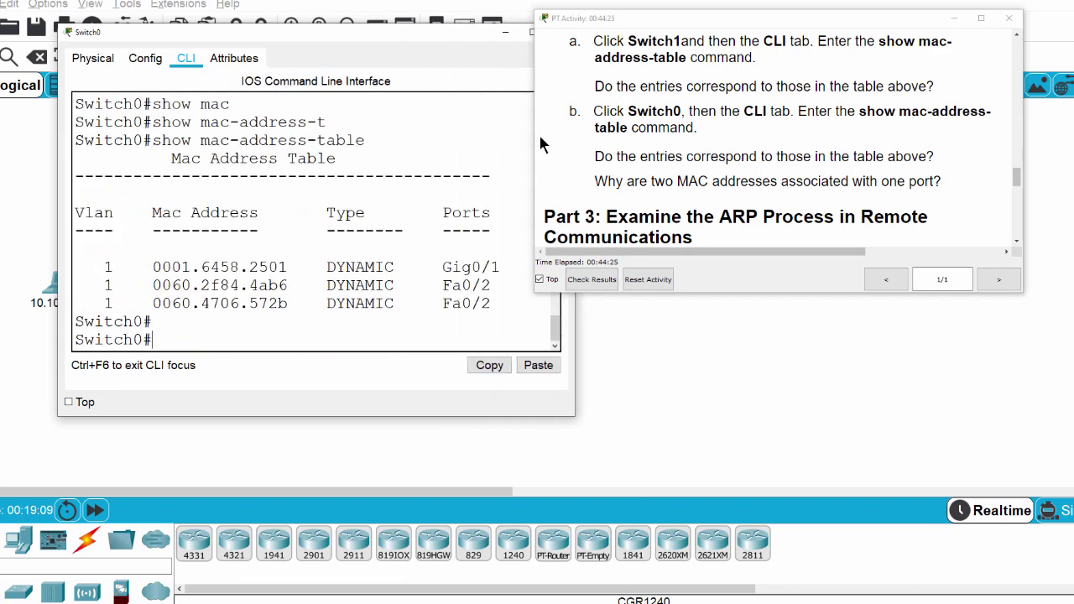
pyautogui.moveTo(387, 38); pyautogui.dragTo(317, 31)
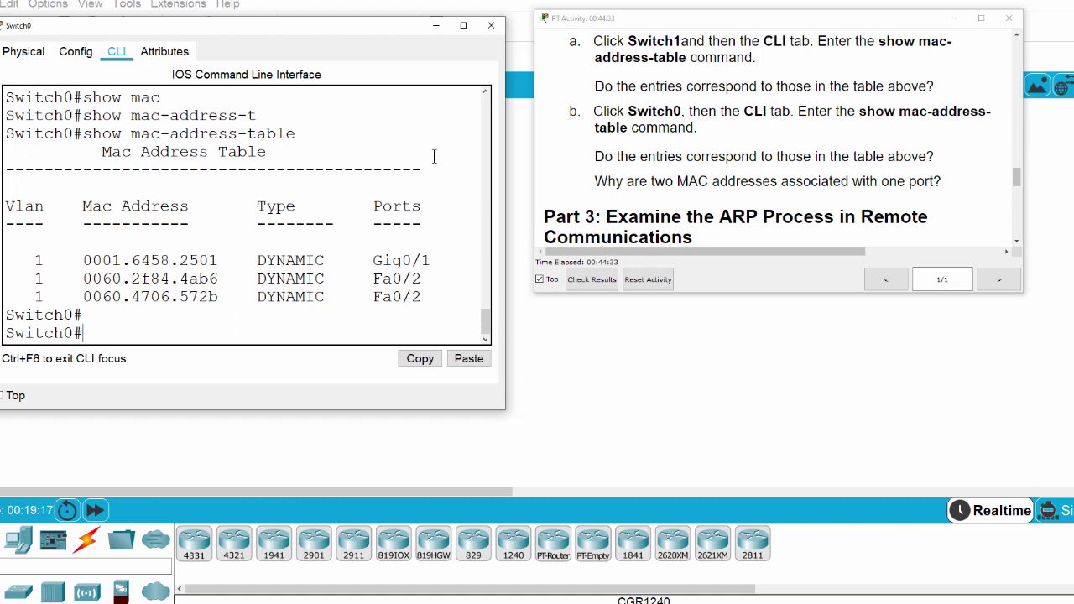
# Step: Examine the MAC addresses and ports of the last two entries in Switch0's table, comparing them with the devices in the topology
pyautogui.moveTo(392, 202); pyautogui.dragTo(378, 282)
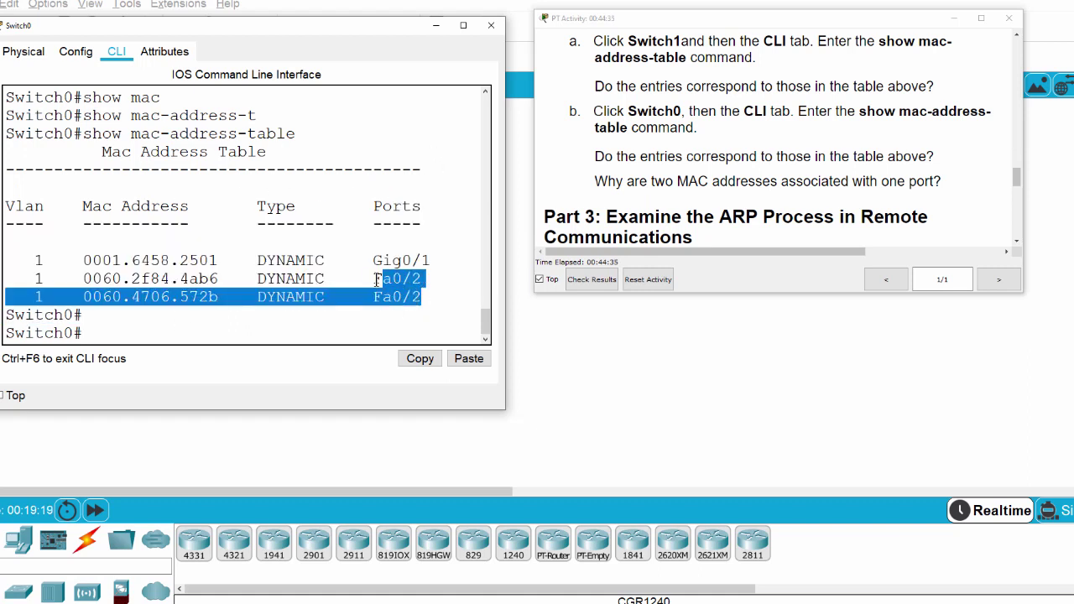
pyautogui.click(403, 298)
pyautogui.moveTo(84, 278); pyautogui.dragTo(219, 278)
pyautogui.moveTo(92, 298); pyautogui.dragTo(208, 296)
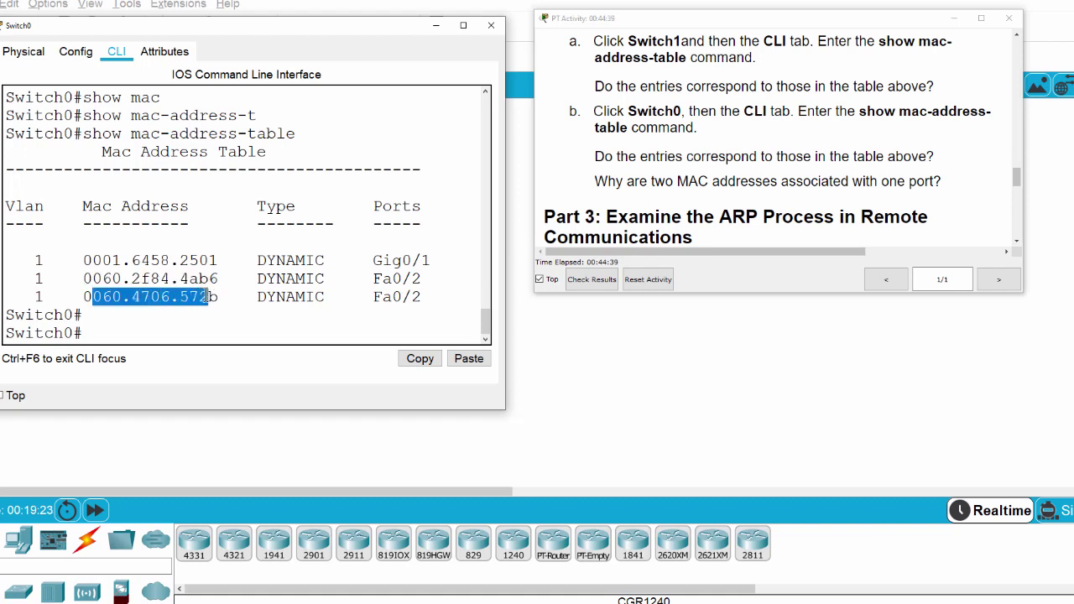
pyautogui.moveTo(374, 279); pyautogui.dragTo(422, 297)
pyautogui.click(492, 25)
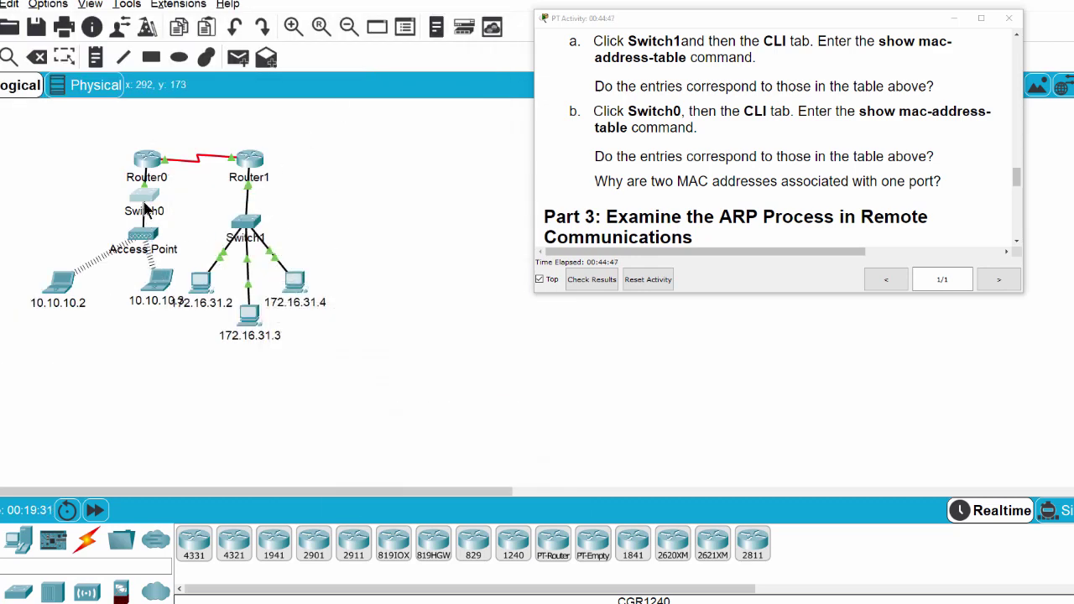
pyautogui.click(146, 205)
pyautogui.moveTo(374, 282); pyautogui.dragTo(424, 284)
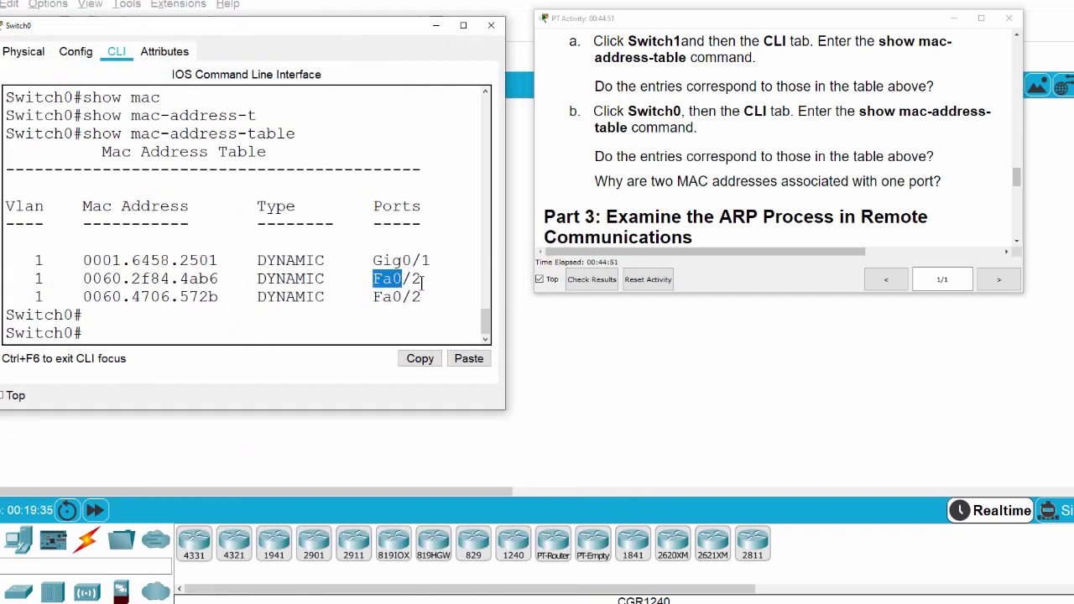
pyautogui.click(435, 25)
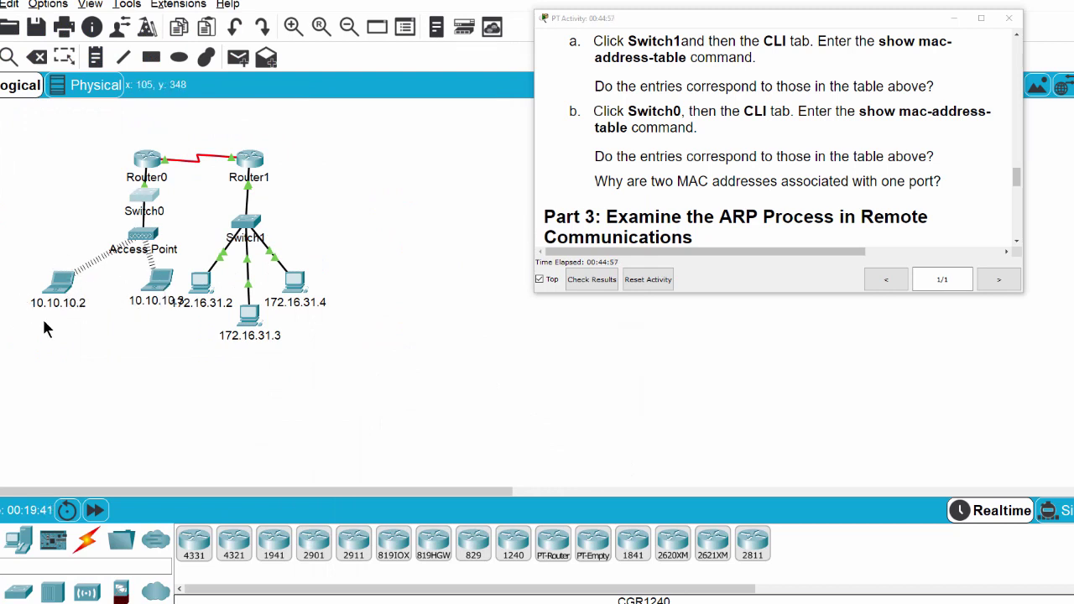
# Step: Re-examine the two Fa0/2 entries in Switch0's MAC address table against the two laptops connected through the Access Point
pyautogui.moveTo(28, 256); pyautogui.dragTo(156, 313)
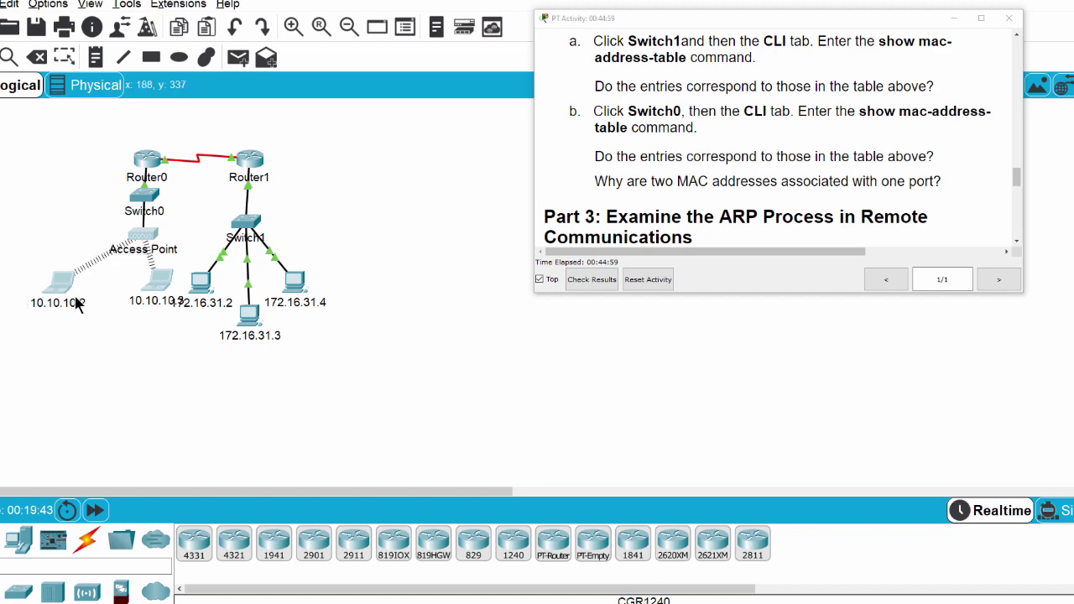
pyautogui.click(151, 201)
pyautogui.moveTo(425, 298); pyautogui.dragTo(371, 283)
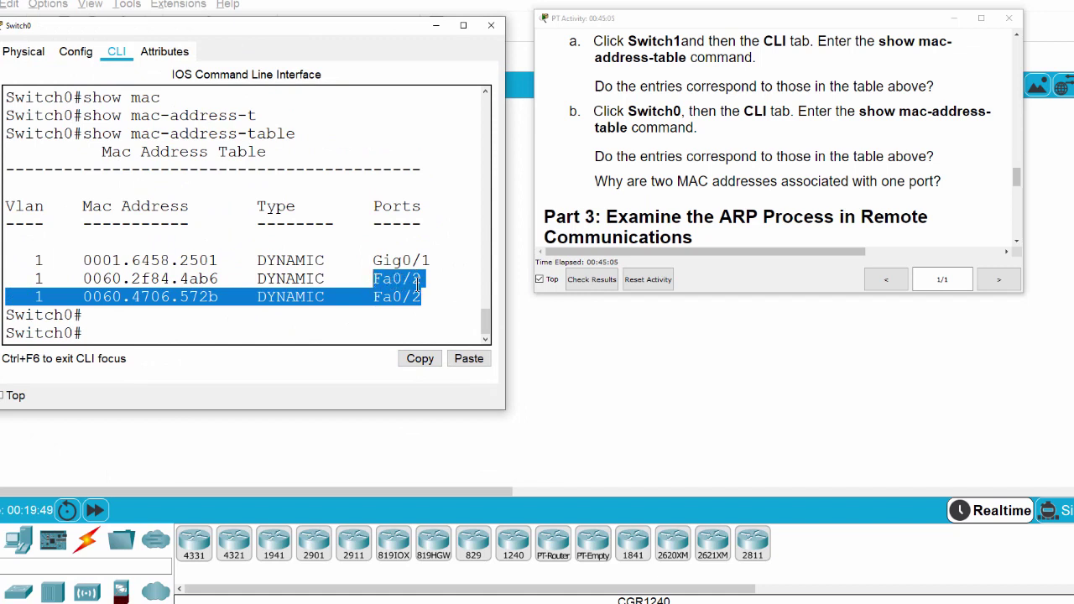
pyautogui.click(309, 311)
pyautogui.moveTo(221, 297); pyautogui.dragTo(84, 278)
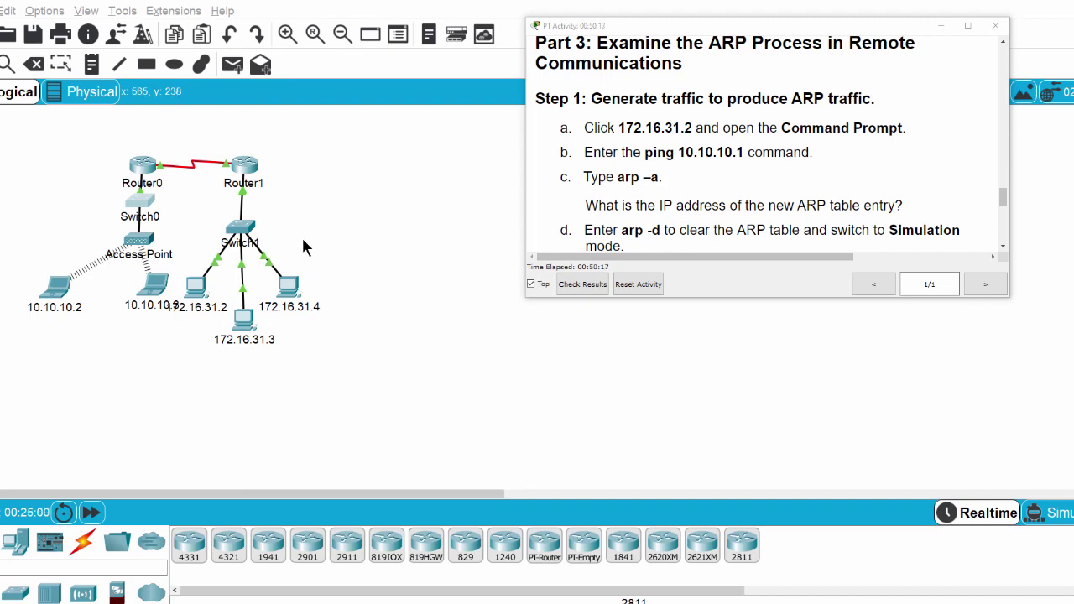
pyautogui.moveTo(314, 209); pyautogui.dragTo(202, 359)
pyautogui.moveTo(10, 183); pyautogui.dragTo(139, 329)
pyautogui.click(263, 379)
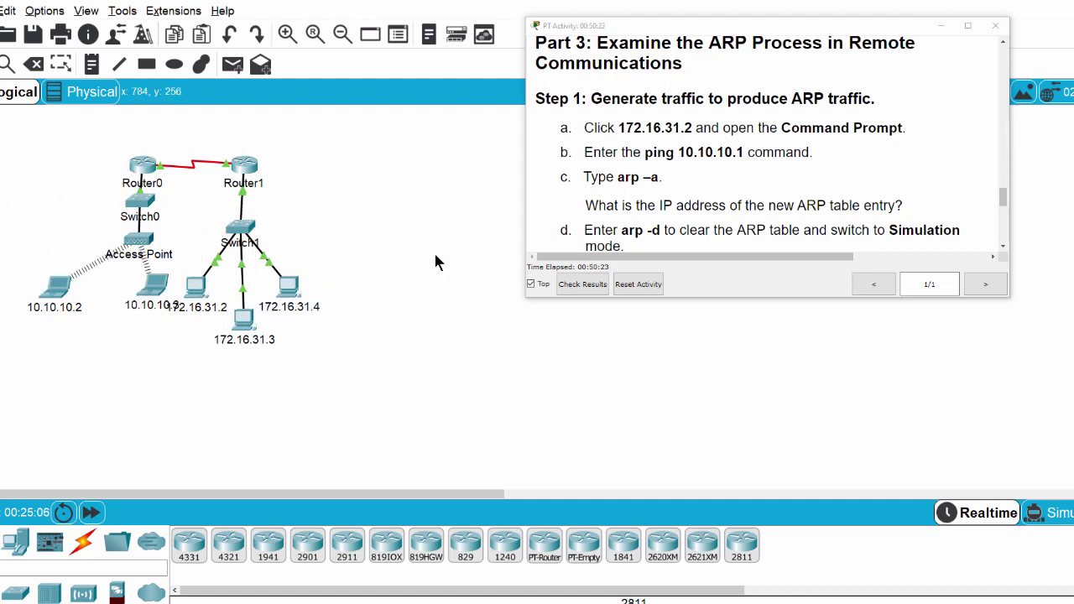
# Step: Ping 10.10.10.1 from the Command Prompt of PC 172.16.31.2
pyautogui.click(197, 293)
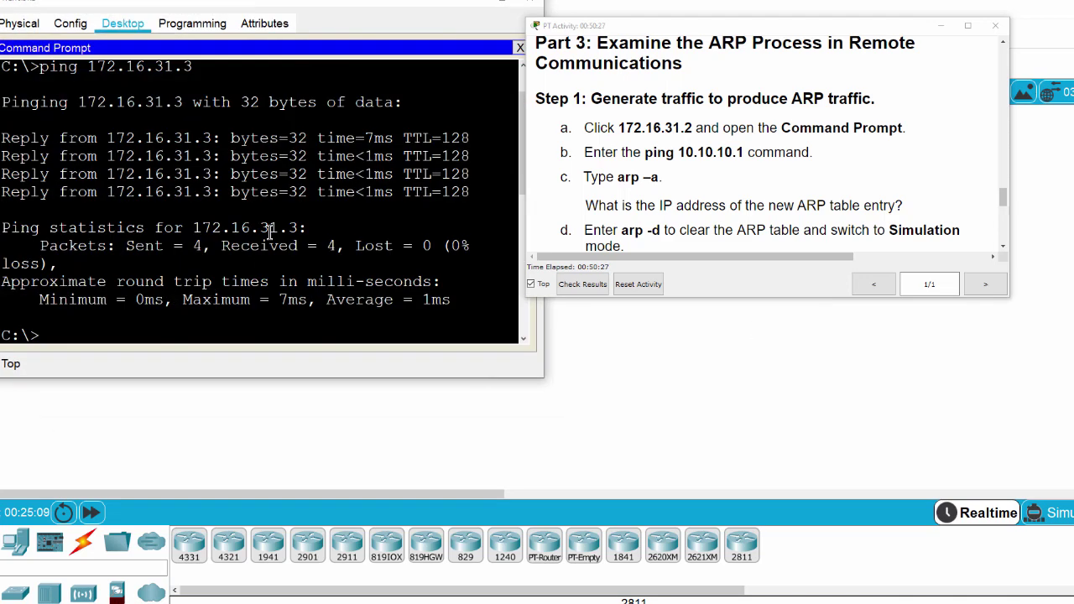
pyautogui.moveTo(339, 3); pyautogui.dragTo(406, 351)
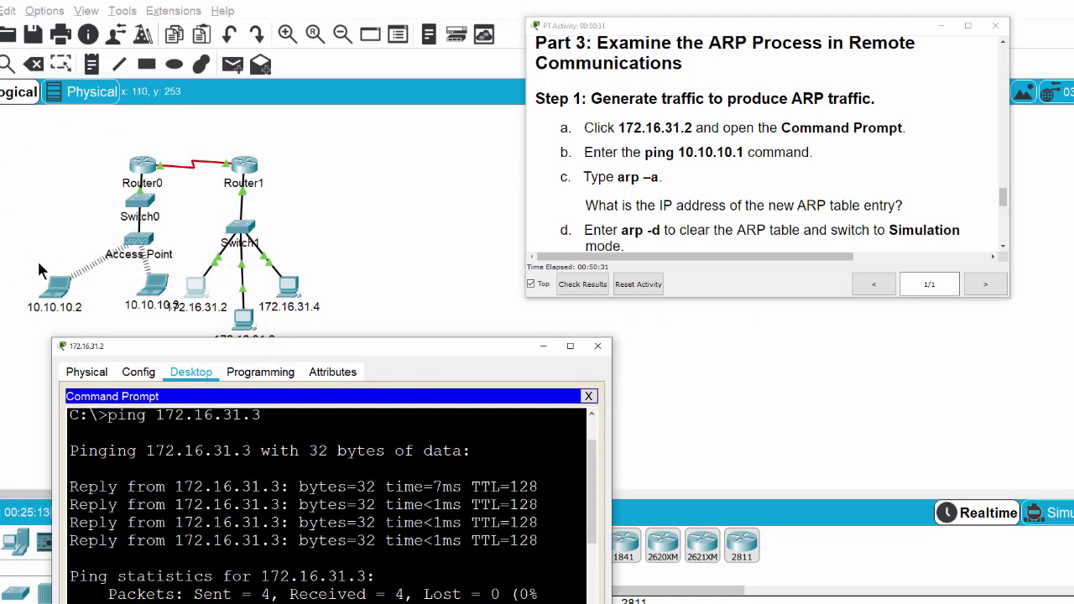
pyautogui.moveTo(369, 346); pyautogui.dragTo(375, 75)
pyautogui.write('p')
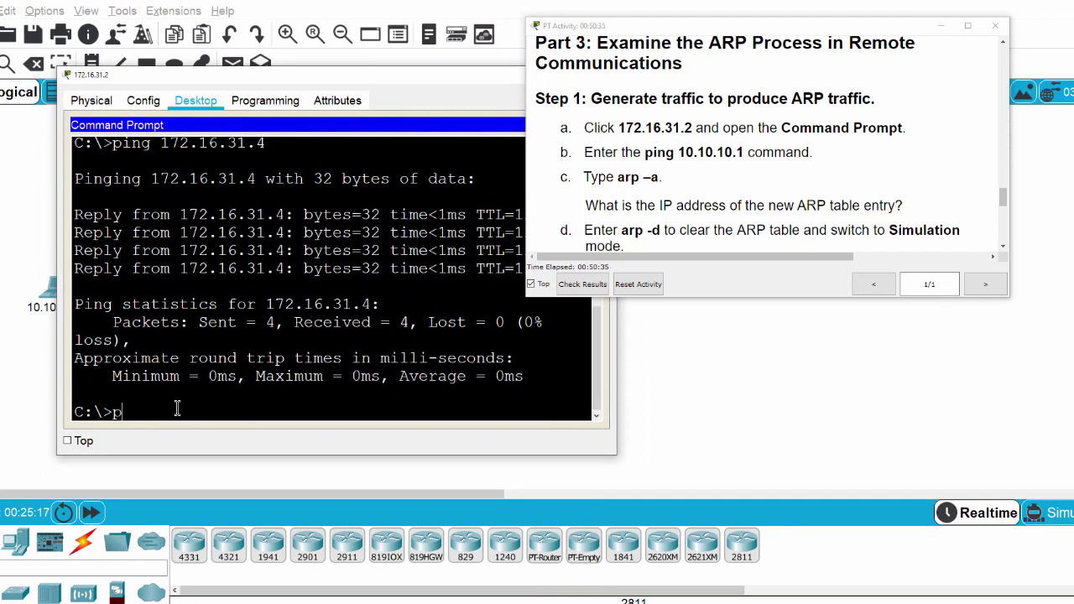
pyautogui.write('ing 10.10.10.1')
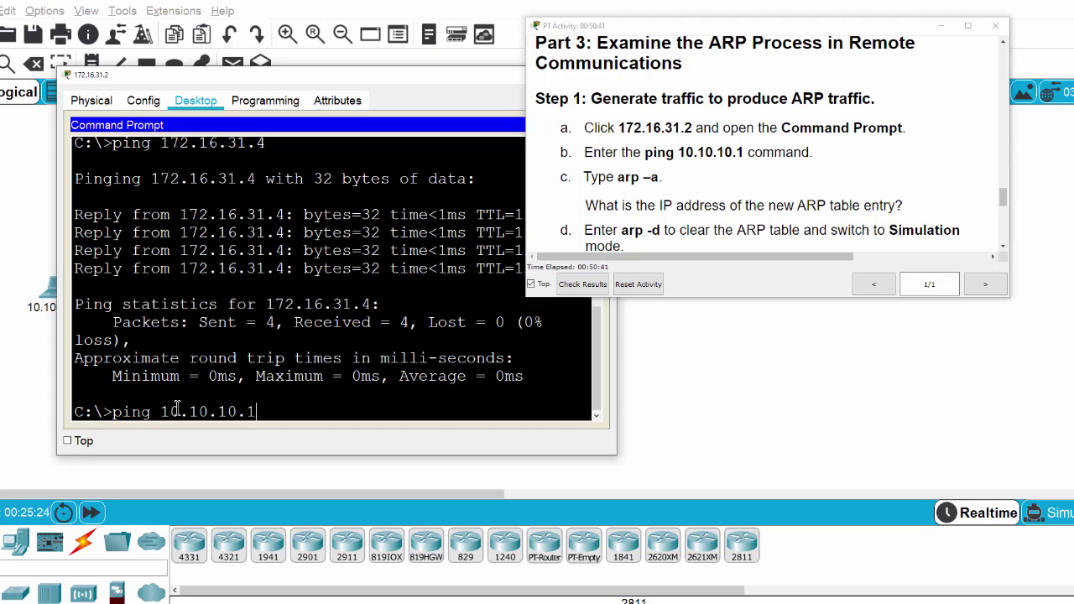
pyautogui.press('Return')
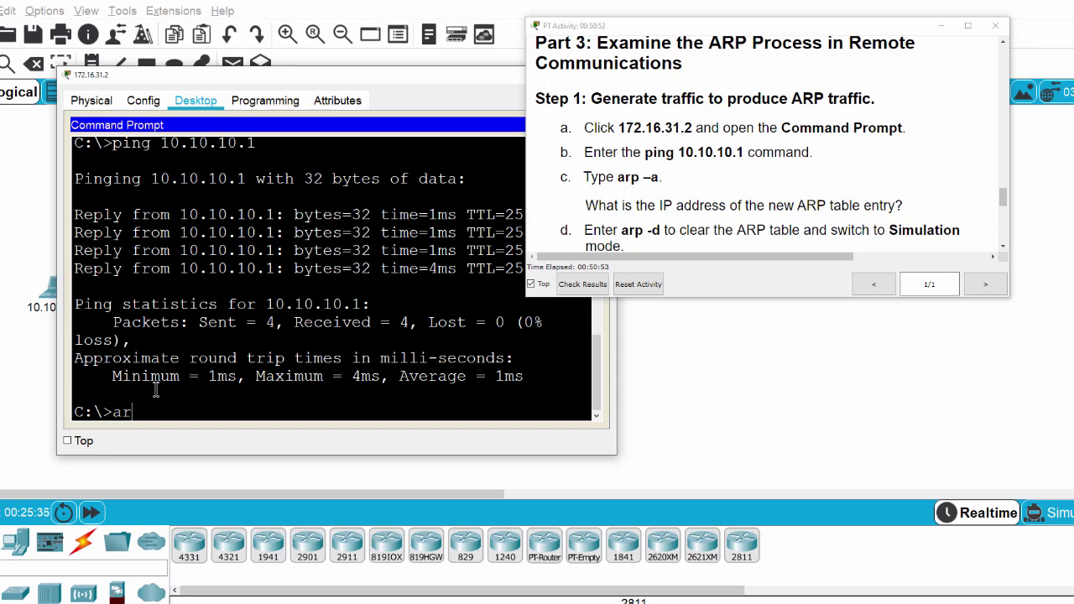
# Step: Display the ARP table of 172.16.31.2 with arp -a, and move the window so the full rows are readable
pyautogui.write('-a')
pyautogui.press('Return')
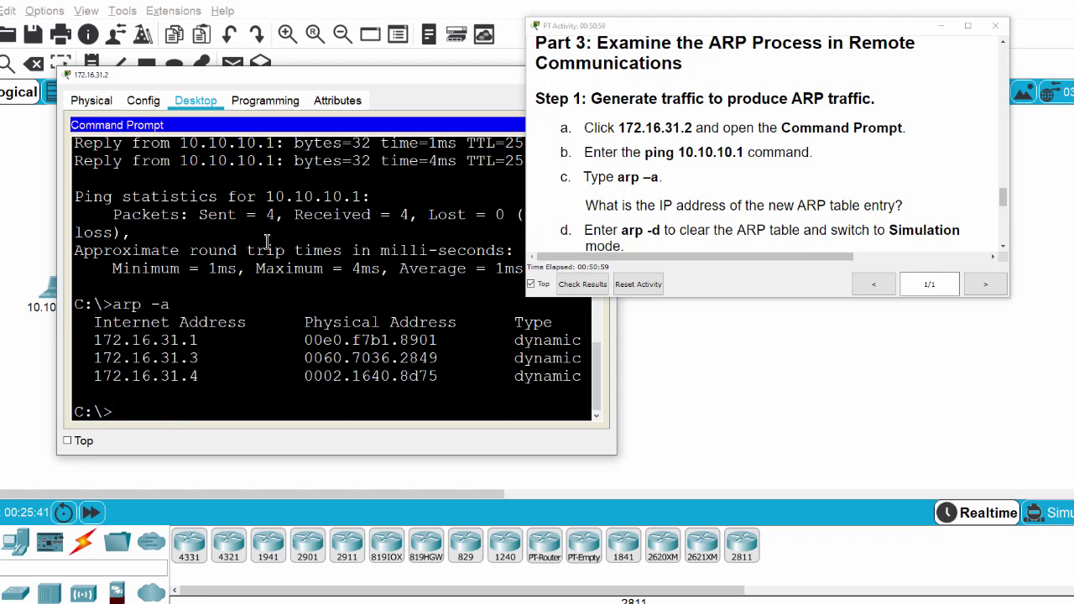
pyautogui.moveTo(368, 72); pyautogui.dragTo(266, 72)
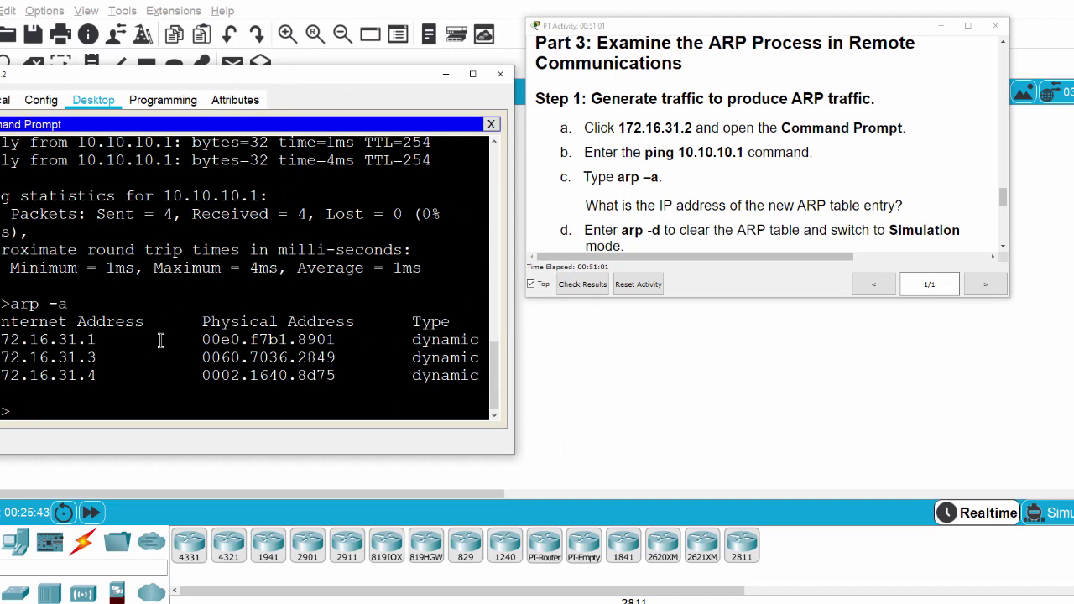
# Step: Examine the Internet and physical addresses in the ARP table of 172.16.31.2 to identify the new entry
pyautogui.moveTo(2, 340); pyautogui.dragTo(356, 340)
pyautogui.moveTo(1, 375); pyautogui.dragTo(460, 377)
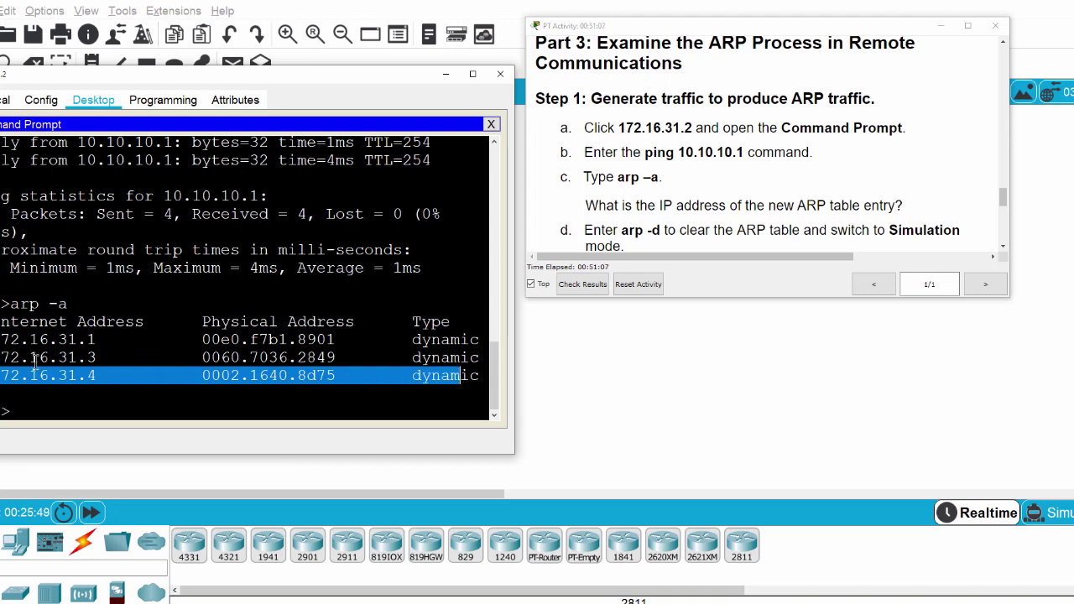
pyautogui.moveTo(5, 357); pyautogui.dragTo(155, 358)
pyautogui.moveTo(18, 375); pyautogui.dragTo(138, 377)
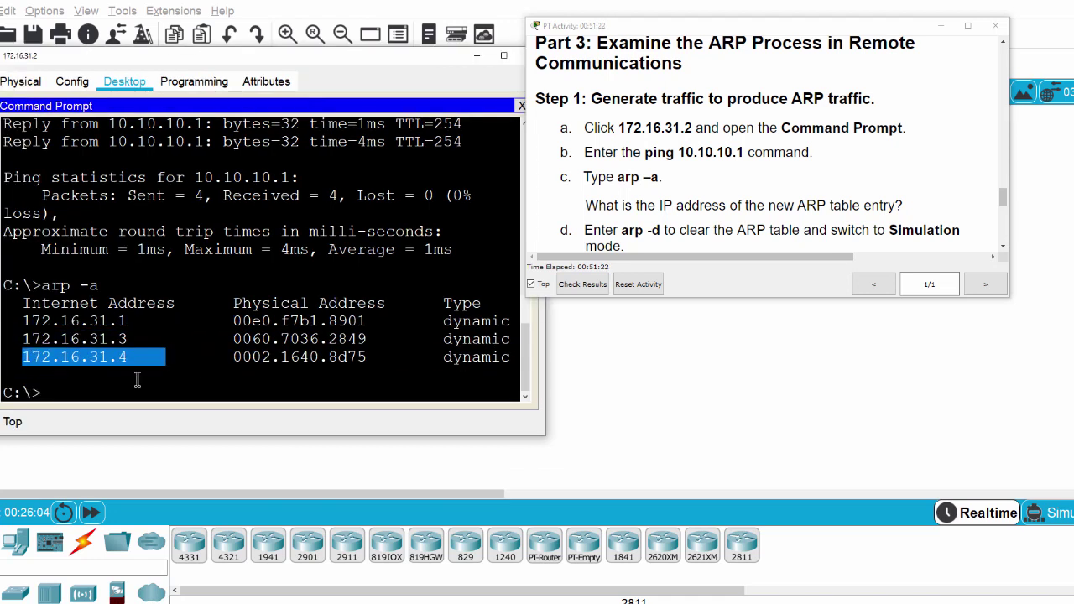
pyautogui.click(126, 322)
pyautogui.moveTo(25, 339); pyautogui.dragTo(483, 339)
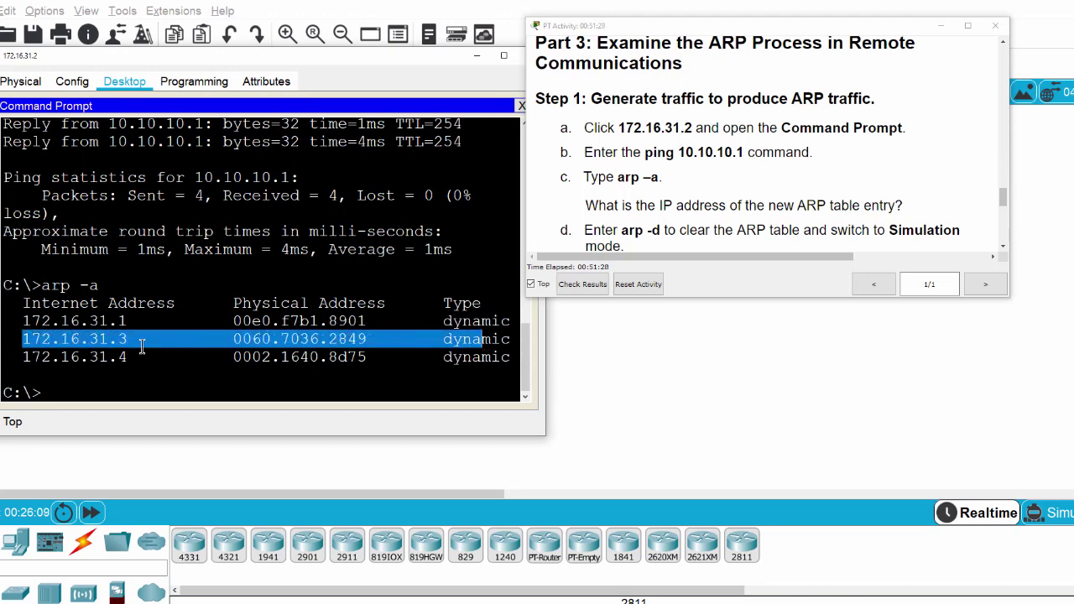
# Step: Compare the ARP entries with the topology, matching each address to its PC and 172.16.31.1 to Router1
pyautogui.moveTo(352, 55); pyautogui.dragTo(373, 356)
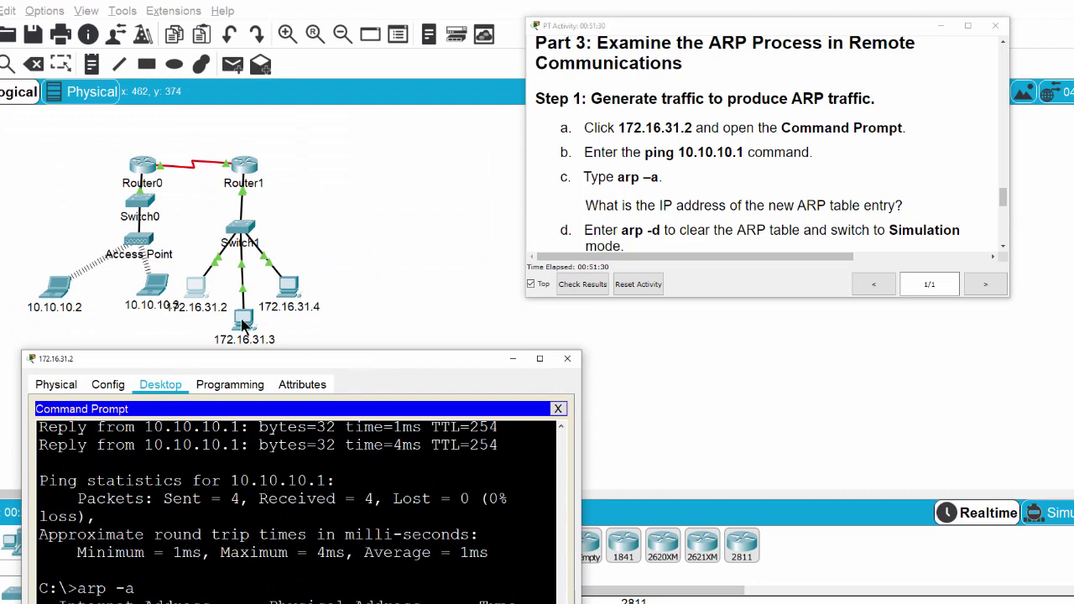
pyautogui.moveTo(296, 357); pyautogui.dragTo(334, 199)
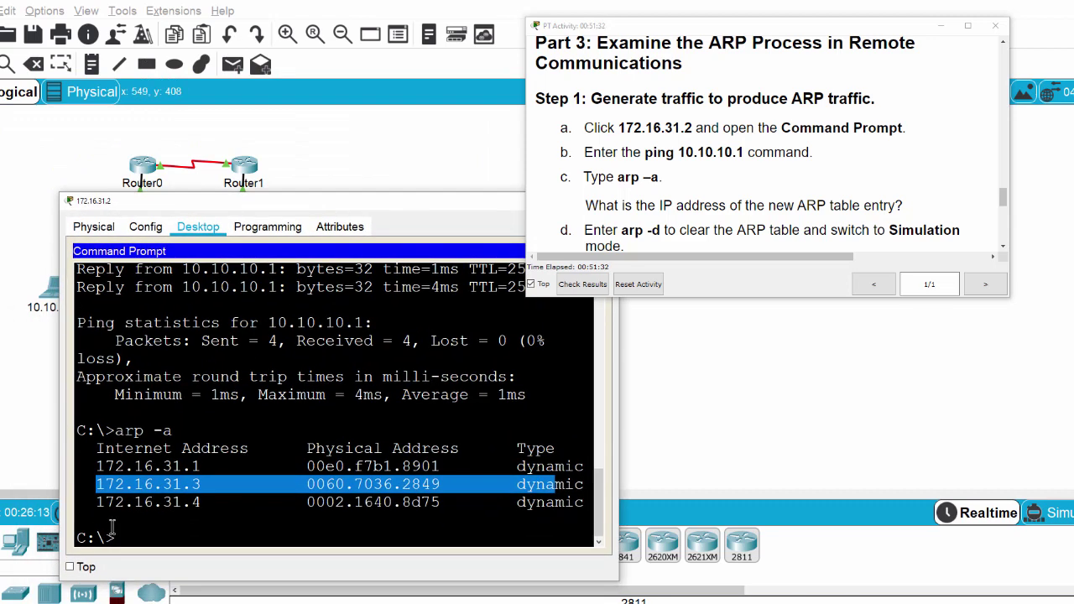
pyautogui.moveTo(98, 506); pyautogui.dragTo(580, 504)
pyautogui.moveTo(417, 209); pyautogui.dragTo(355, 215)
pyautogui.moveTo(64, 480); pyautogui.dragTo(164, 480)
pyautogui.moveTo(326, 208); pyautogui.dragTo(327, 269)
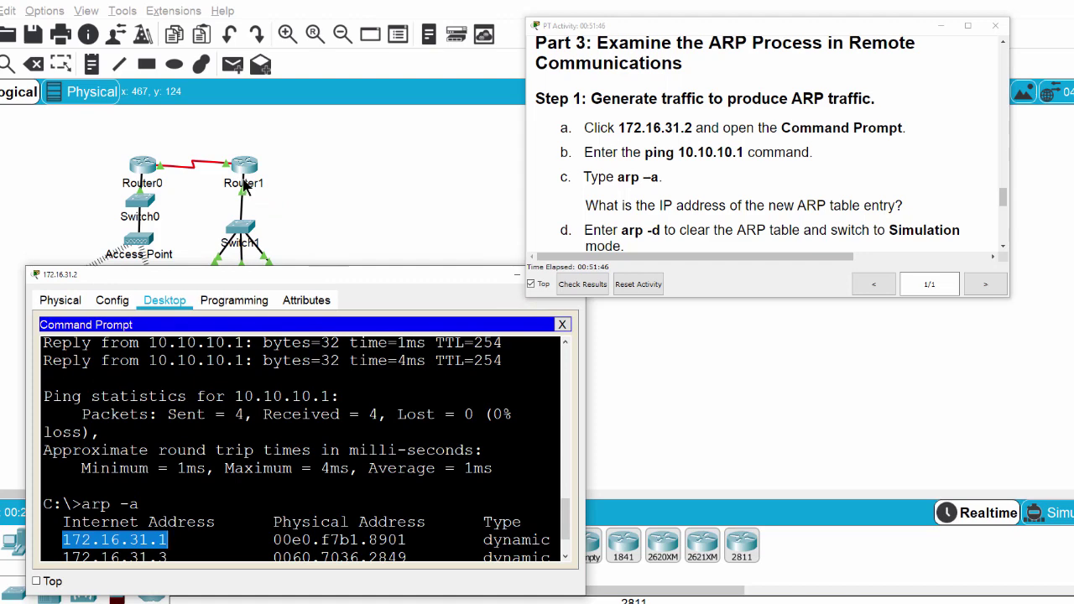
pyautogui.moveTo(273, 540); pyautogui.dragTo(408, 539)
pyautogui.moveTo(394, 279); pyautogui.dragTo(393, 223)
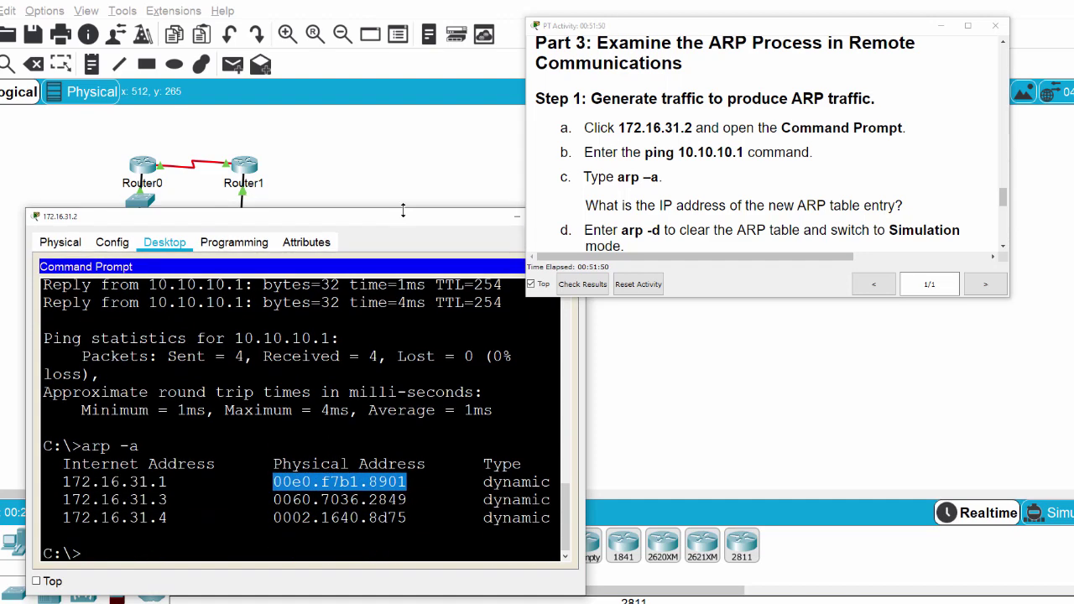
pyautogui.moveTo(319, 227); pyautogui.dragTo(311, 325)
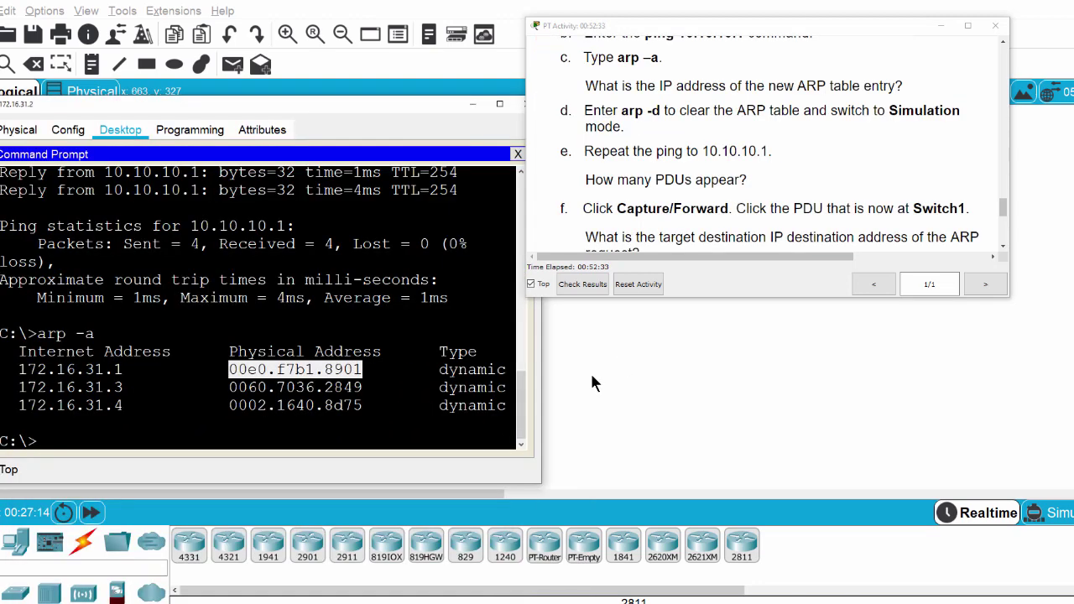
# Step: Clear the ARP table of 172.16.31.2 with arp -d and check it with arp -a
pyautogui.click(95, 434)
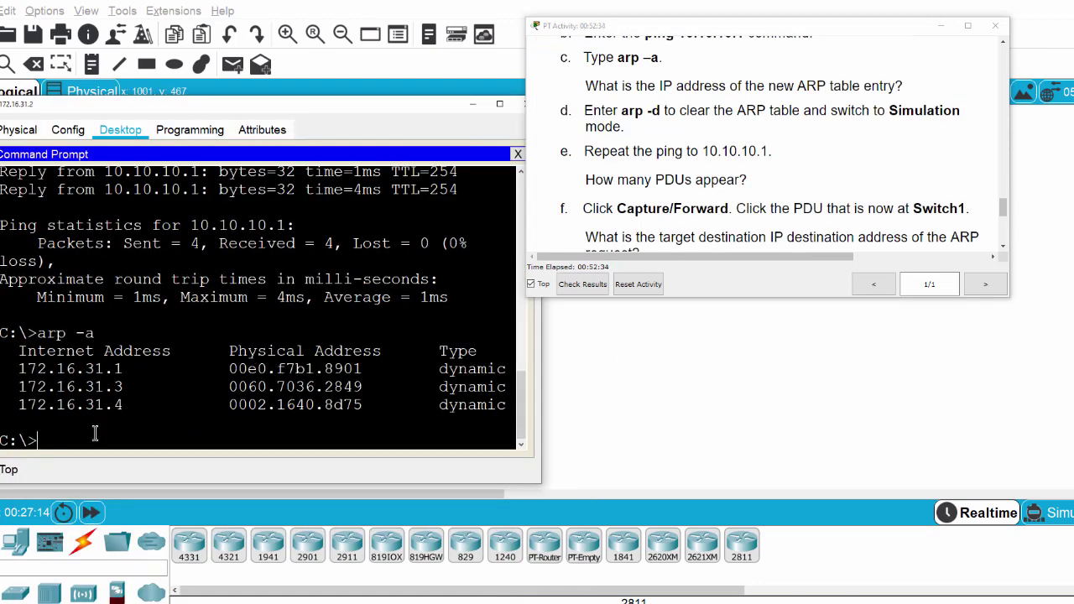
pyautogui.write('arp -d')
pyautogui.press('Return')
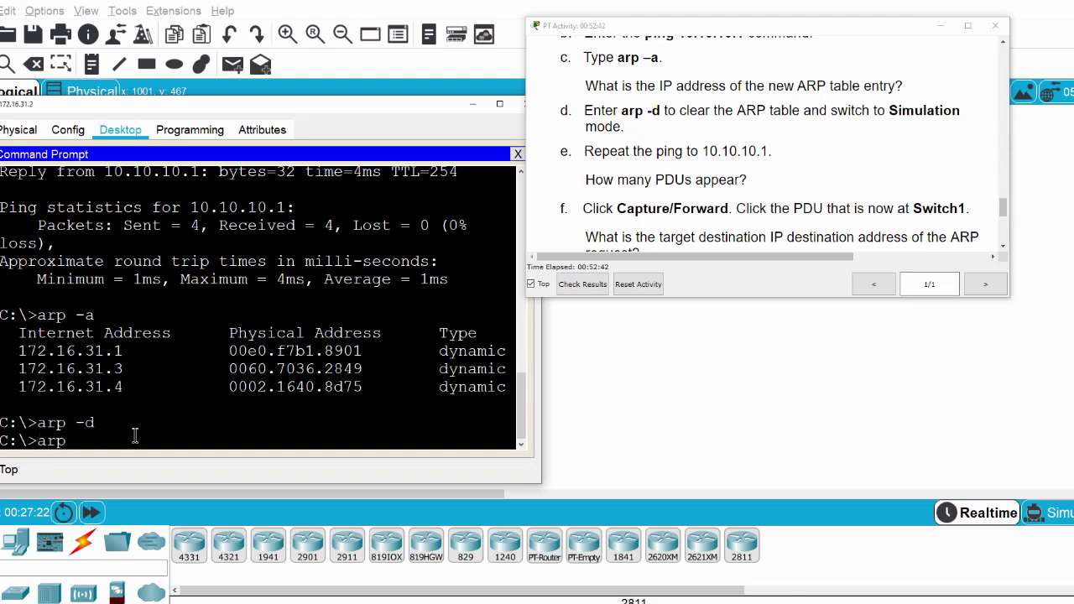
pyautogui.press('Return')
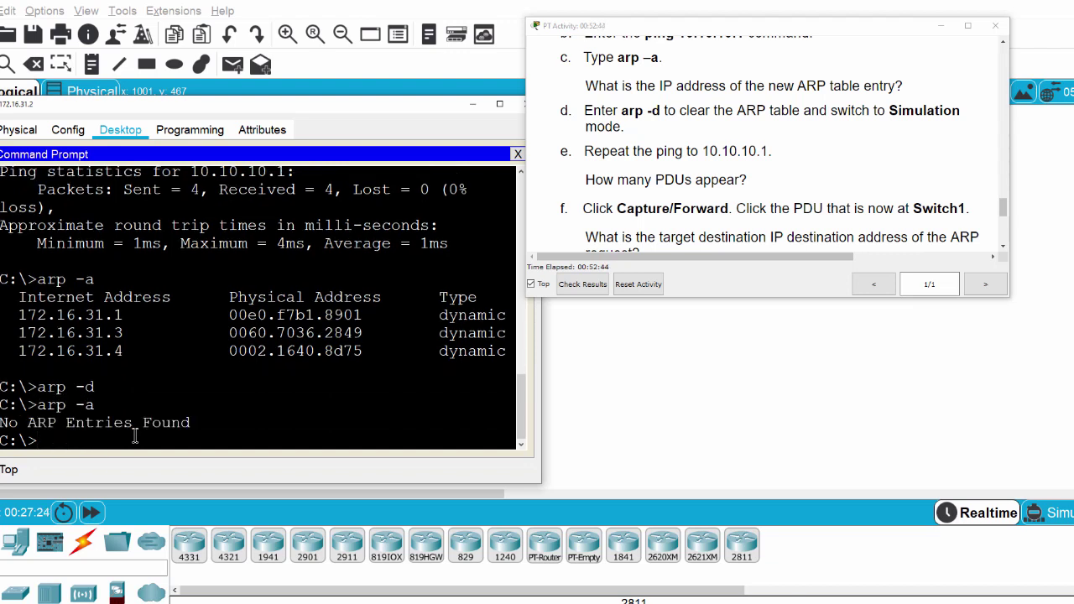
pyautogui.moveTo(8, 424); pyautogui.dragTo(154, 431)
pyautogui.click(168, 436)
# Step: Switch to Simulation mode and repeat ping 10.10.10.1 from the Command Prompt of 172.16.31.2
pyautogui.click(1066, 515)
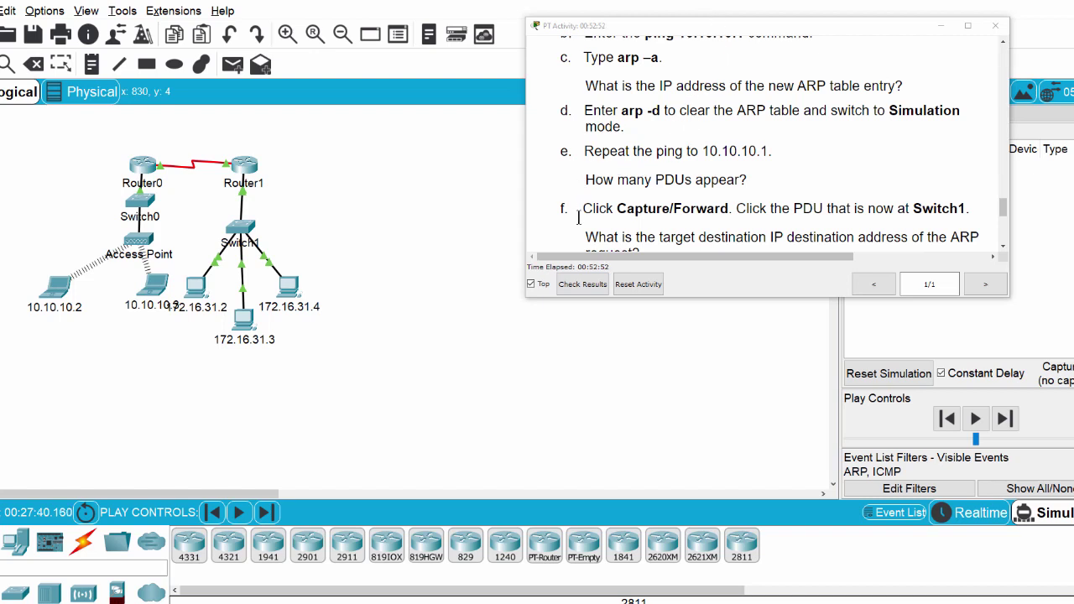
pyautogui.click(198, 289)
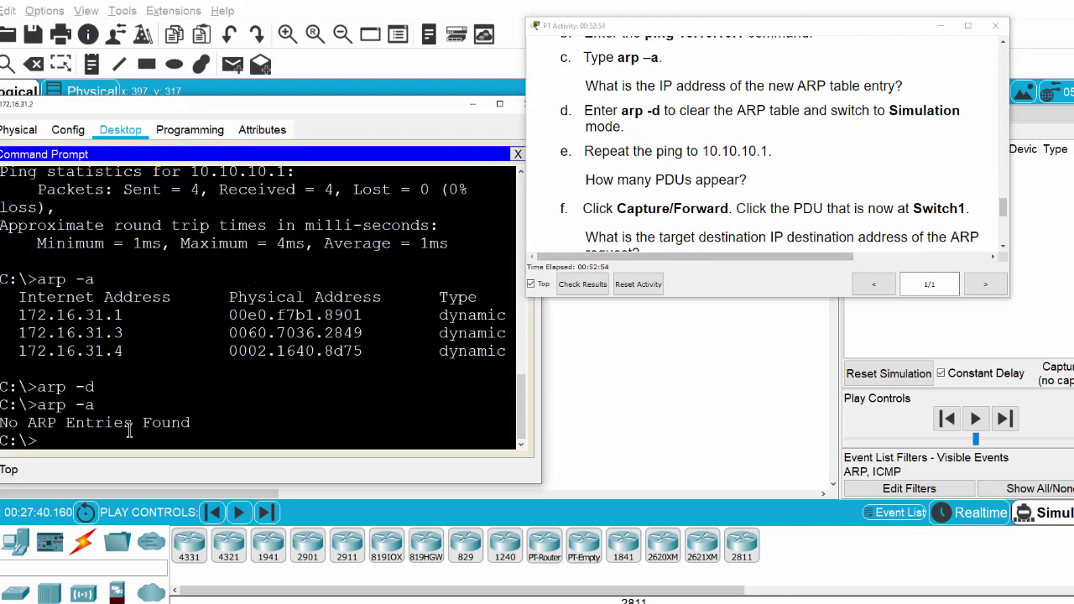
pyautogui.write('arp -a')
pyautogui.press('Up')
pyautogui.press('Up')
pyautogui.press('Up')
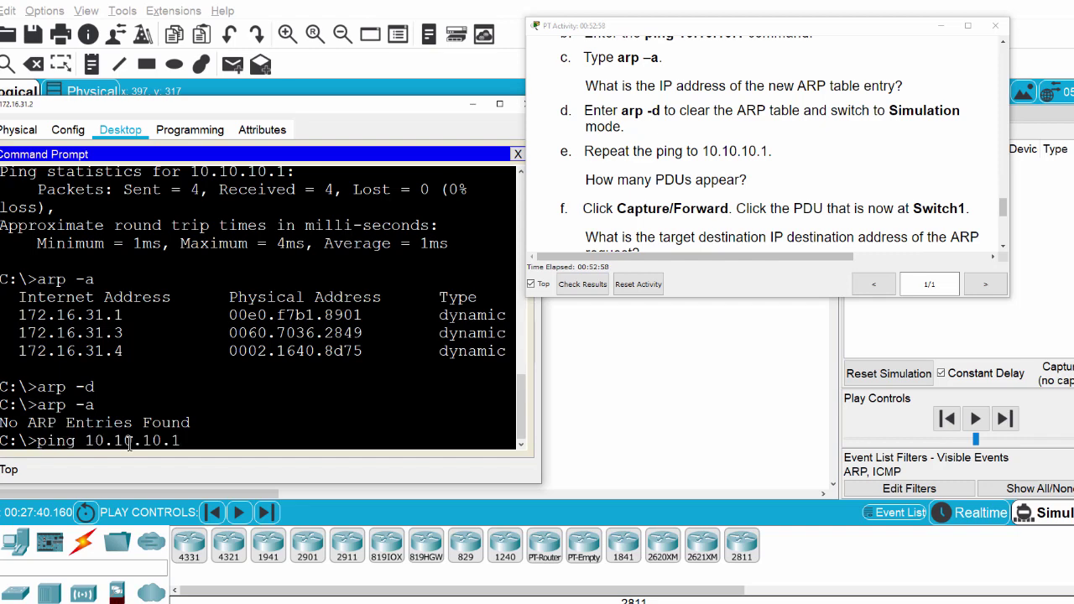
pyautogui.press('Return')
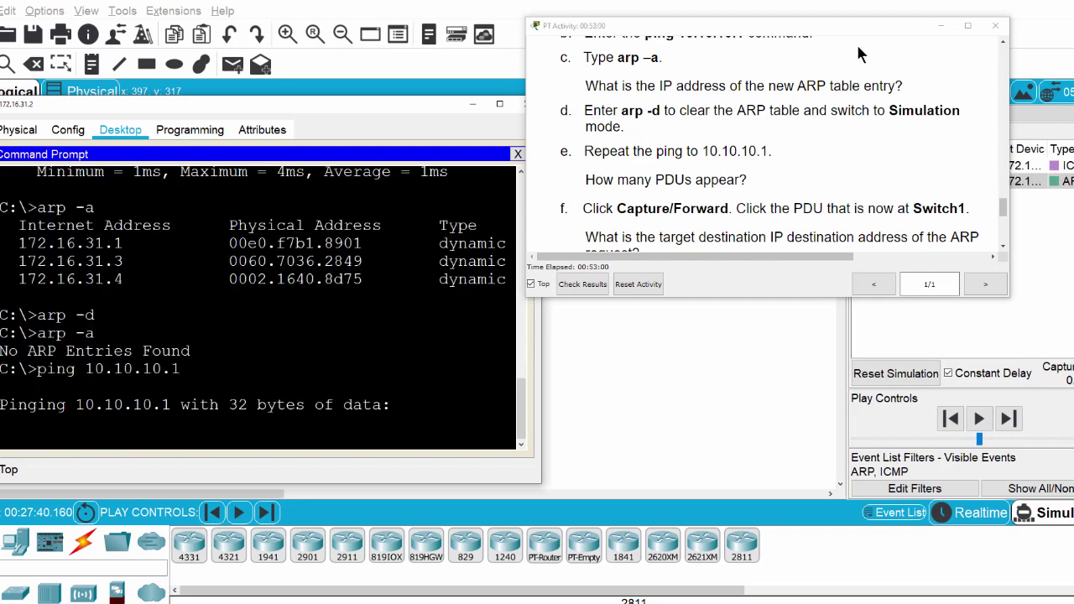
# Step: Uncover the topology and event list, play the simulation, and follow the ARP and ICMP packets between the devices
pyautogui.click(472, 105)
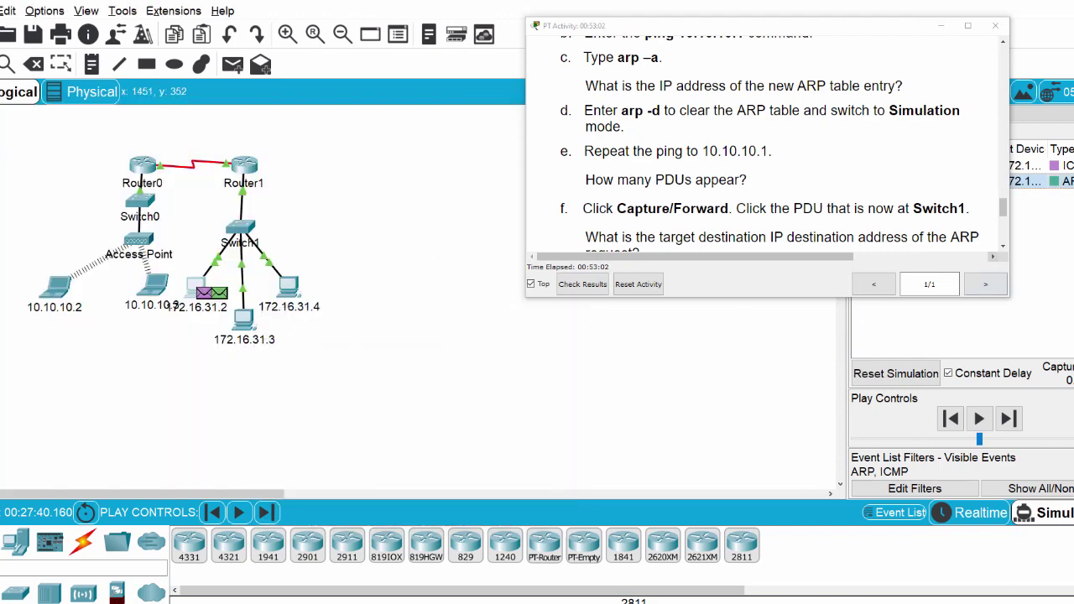
pyautogui.moveTo(868, 27); pyautogui.dragTo(644, 32)
pyautogui.click(979, 418)
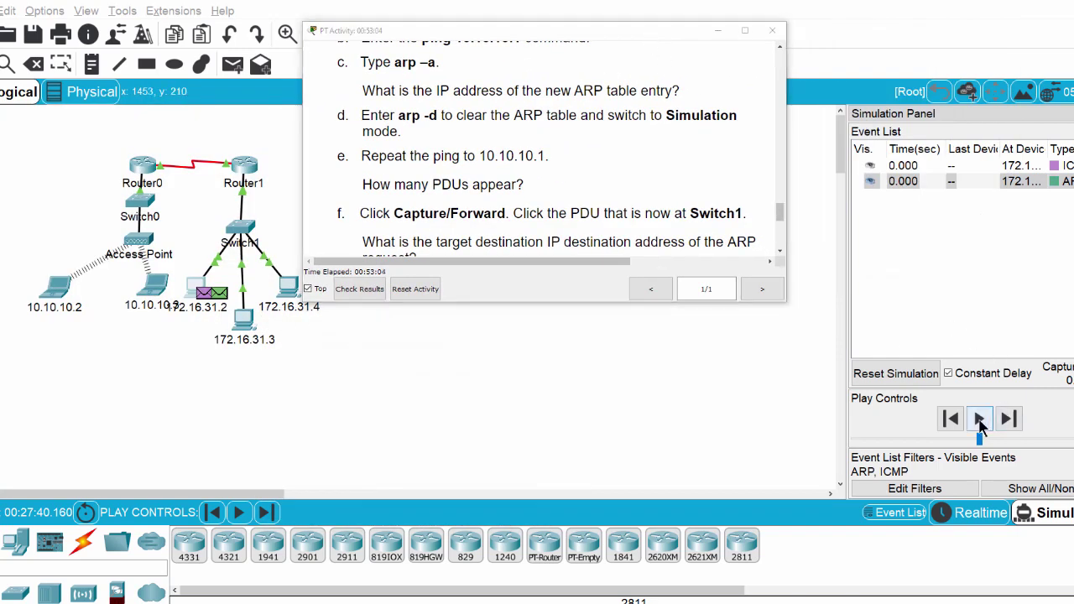
pyautogui.moveTo(508, 36); pyautogui.dragTo(616, 24)
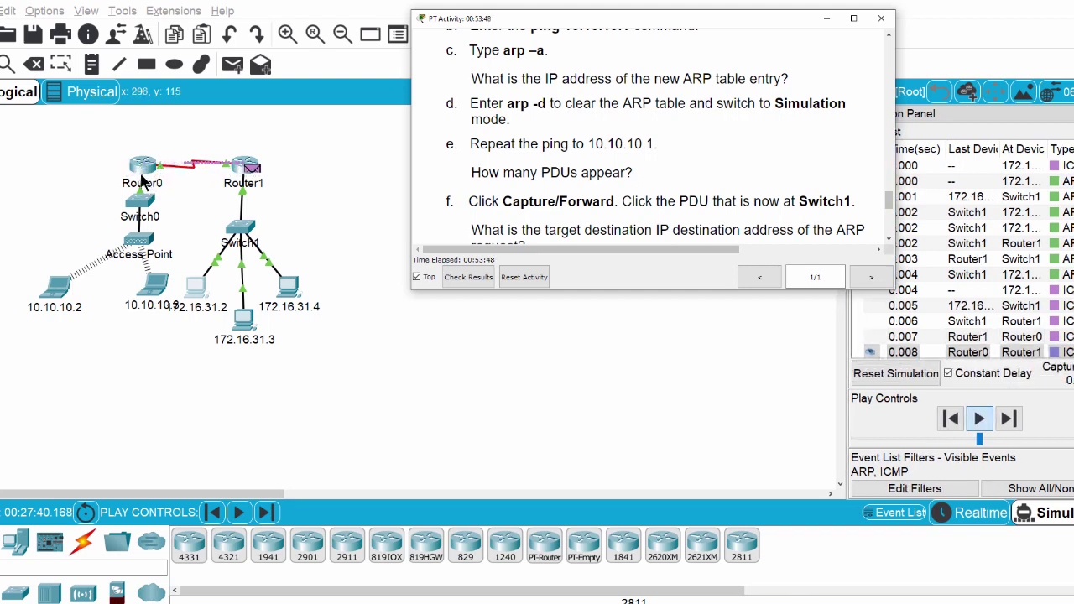
pyautogui.scroll(-1, 965, 260)
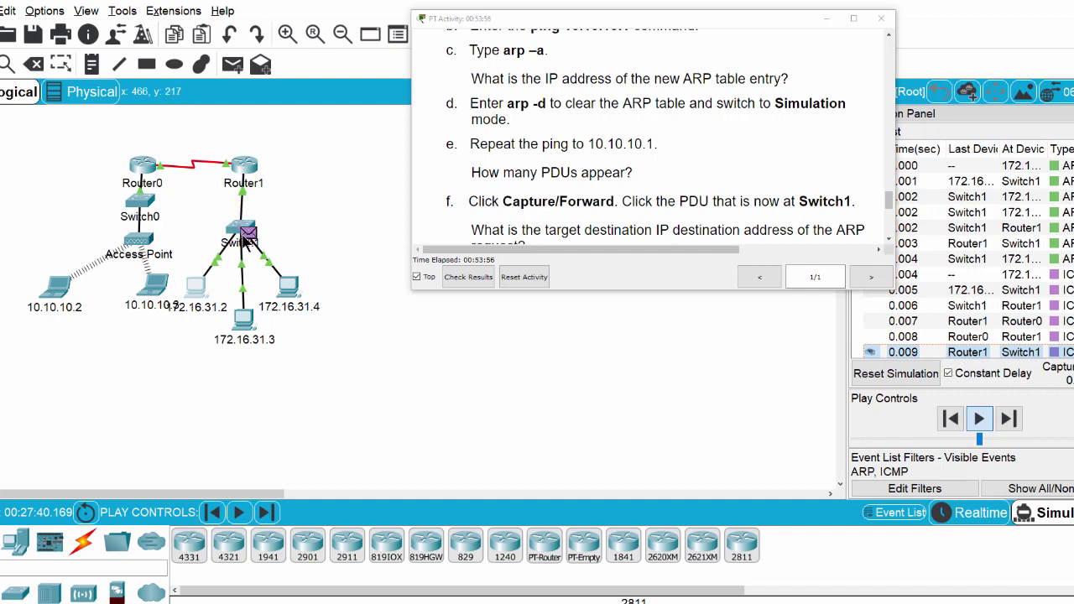
pyautogui.moveTo(244, 239)
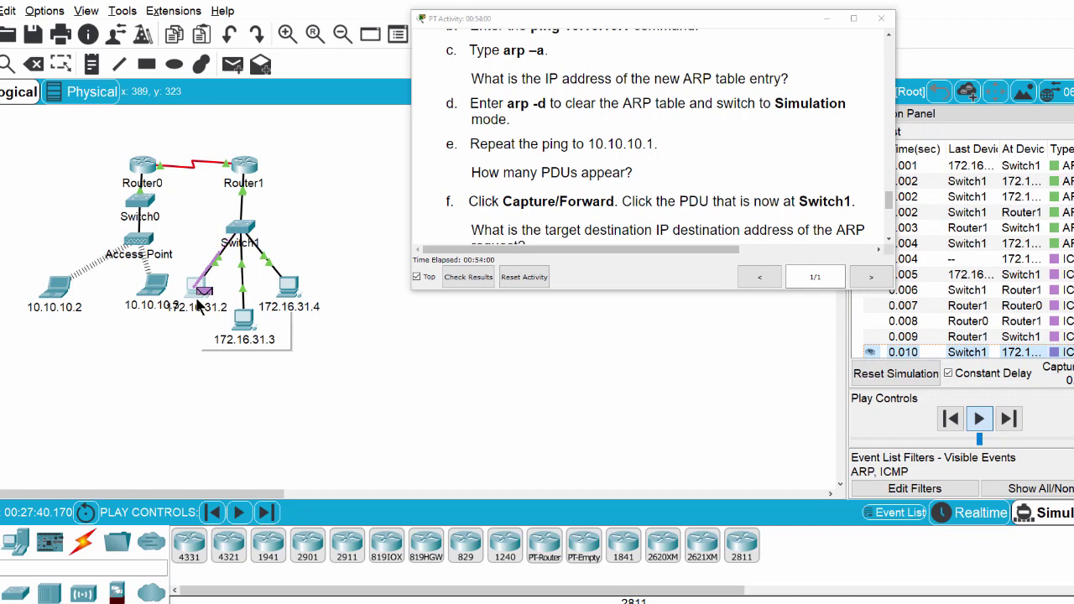
pyautogui.scroll(-1, 586, 195)
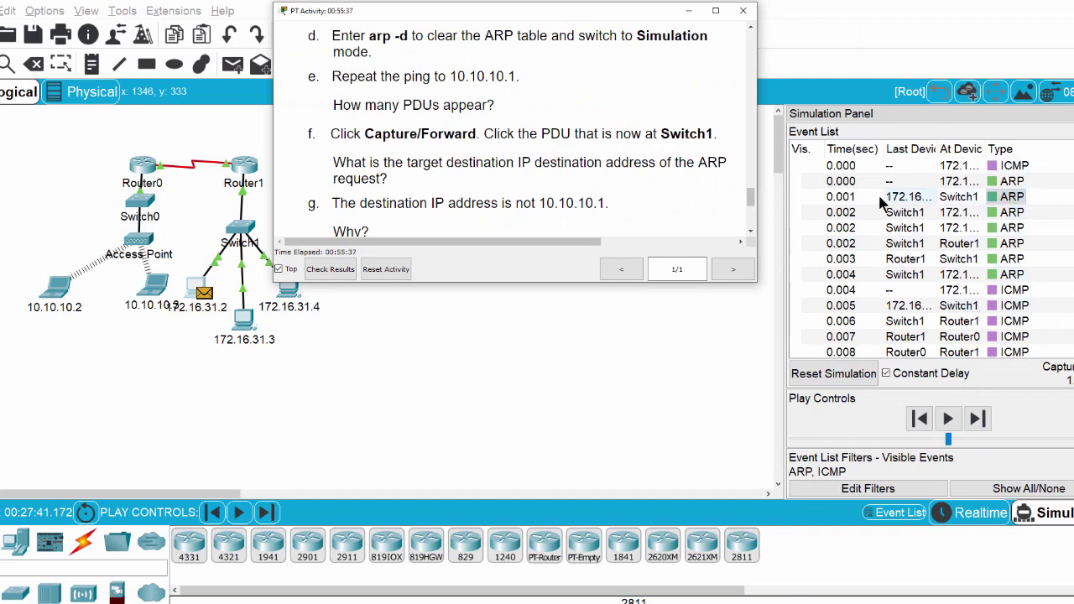
# Step: Inspect the PDU details of the 0.001 s ARP event at Switch1, and return to the activity's Step 2 instructions for Router1
pyautogui.click(997, 202)
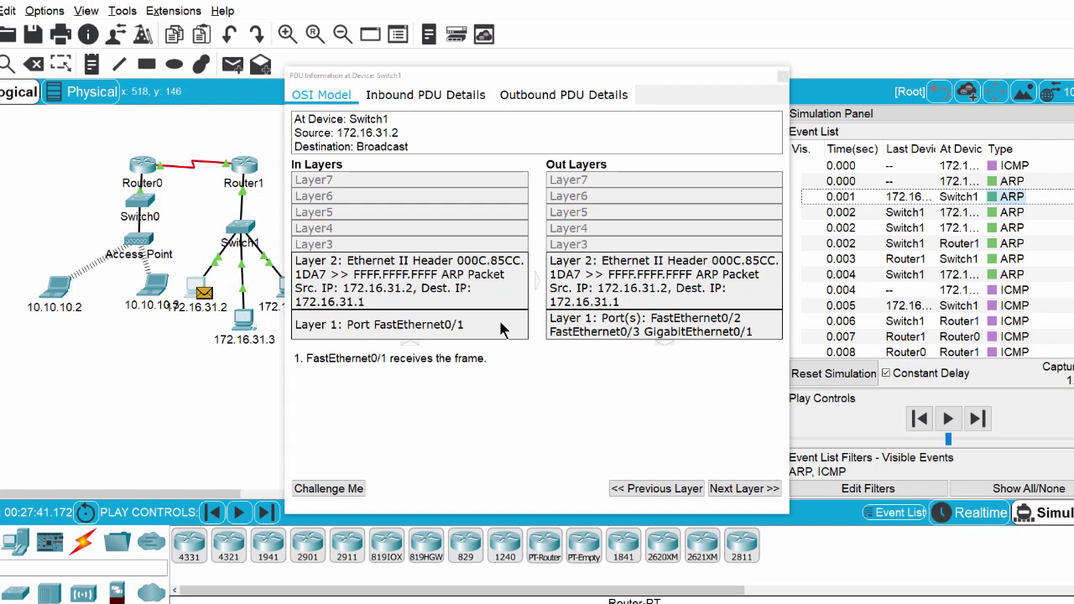
pyautogui.hotkey('alt', 'Tab')
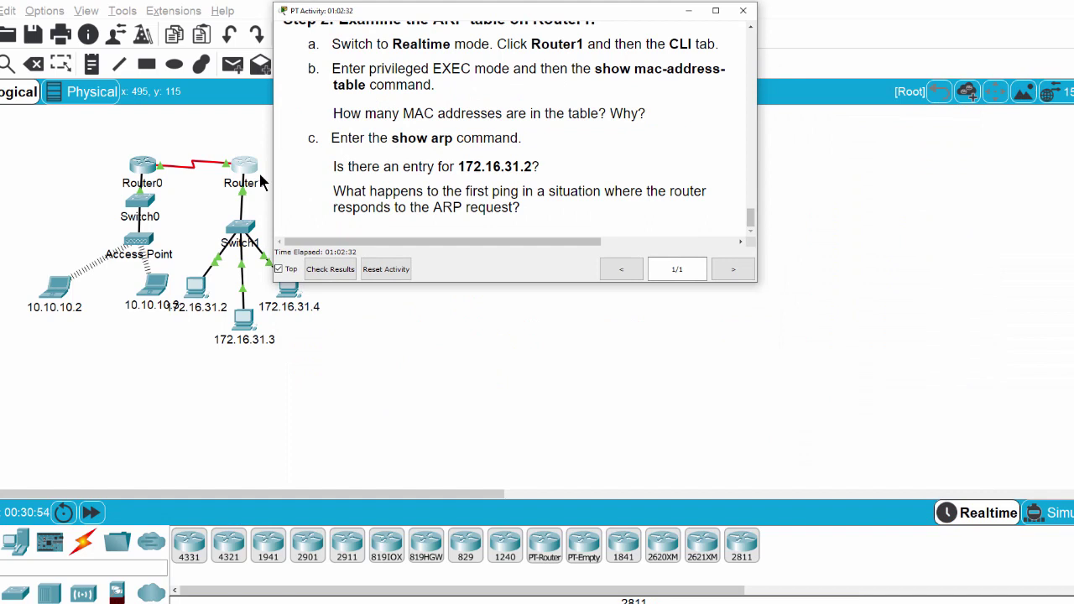
pyautogui.scroll(1, 430, 162)
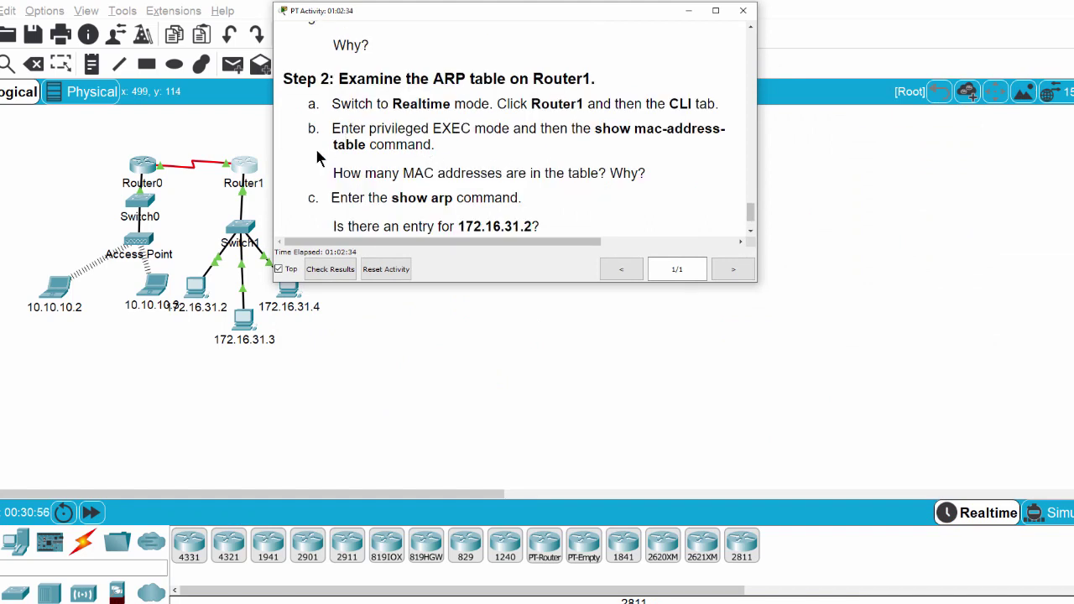
# Step: Open Router1's CLI, enter privileged EXEC mode with en, and display the ARP table with show arp
pyautogui.click(245, 173)
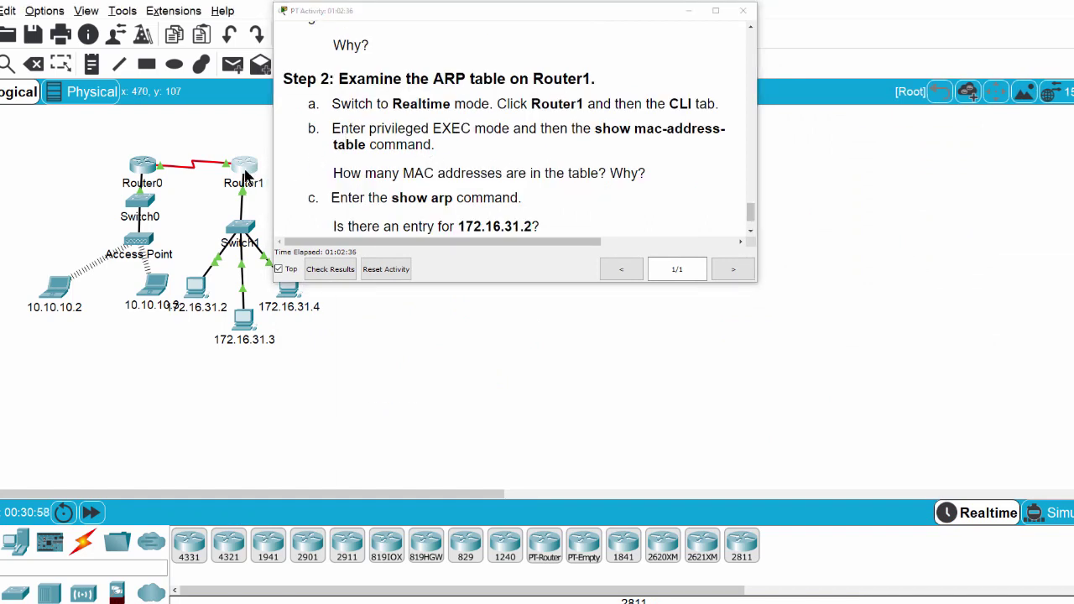
pyautogui.write('er>e')
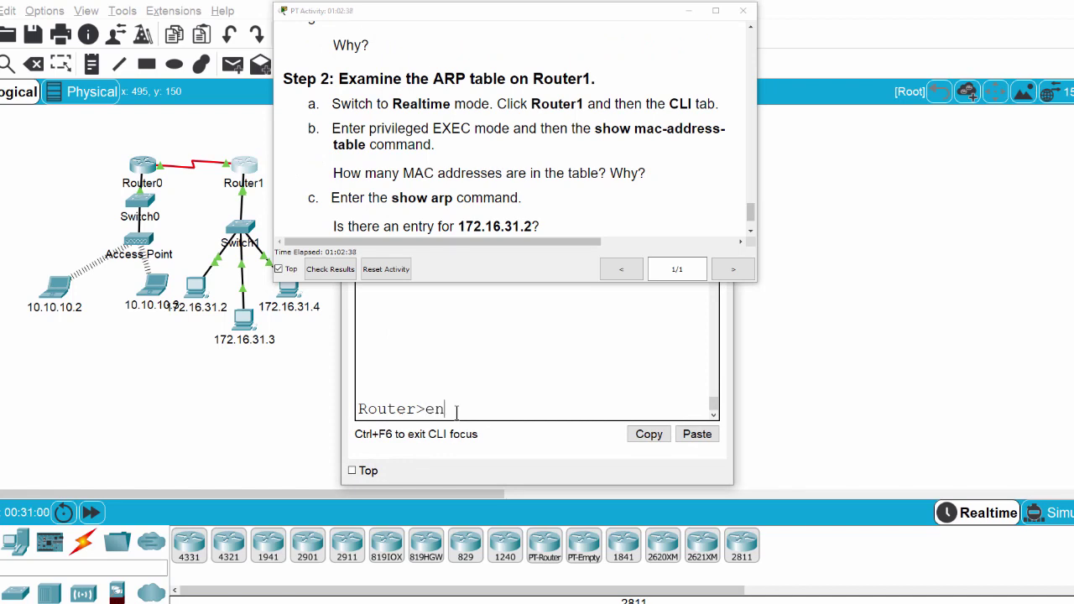
pyautogui.write('n')
pyautogui.press('Return')
pyautogui.press('Return')
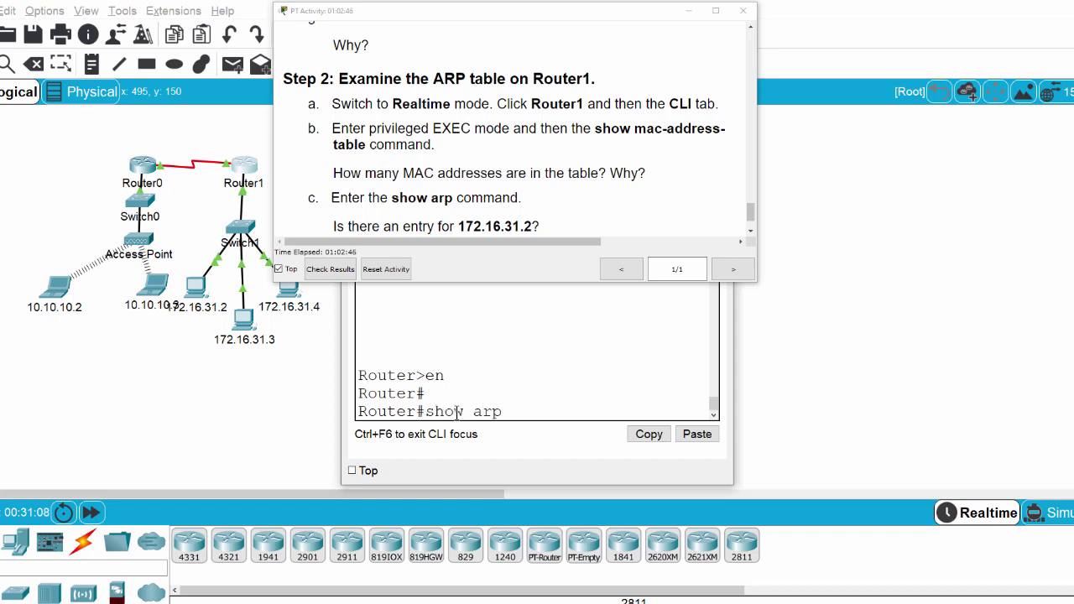
pyautogui.write('show arp')
pyautogui.press('Return')
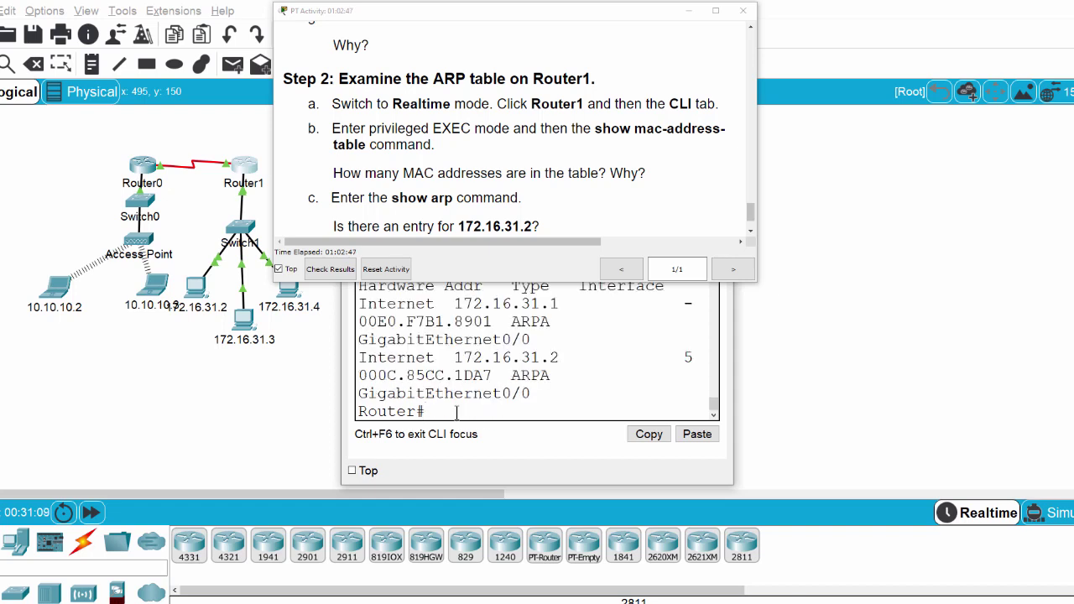
# Step: Minimize the activity instructions and widen the Router1 window until each ARP entry fits on one line
pyautogui.click(689, 11)
pyautogui.moveTo(733, 277); pyautogui.dragTo(1073, 271)
pyautogui.moveTo(610, 113); pyautogui.dragTo(557, 77)
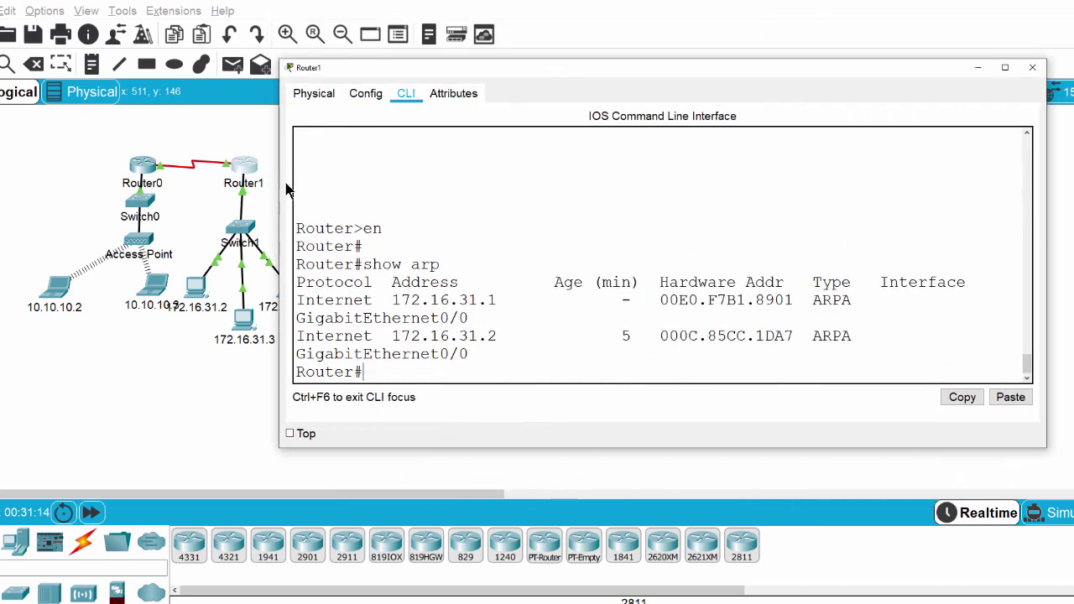
pyautogui.moveTo(283, 187); pyautogui.dragTo(158, 184)
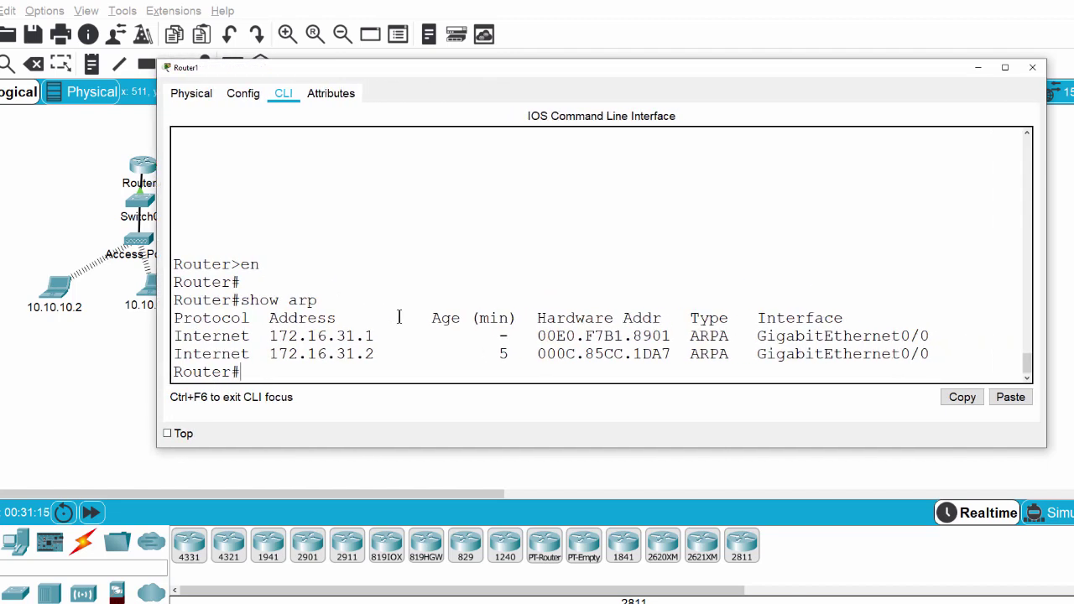
# Step: Examine the IP address, hardware address and interface of the 172.16.31.1 and 172.16.31.2 entries in Router1's ARP table
pyautogui.moveTo(178, 323); pyautogui.dragTo(930, 354)
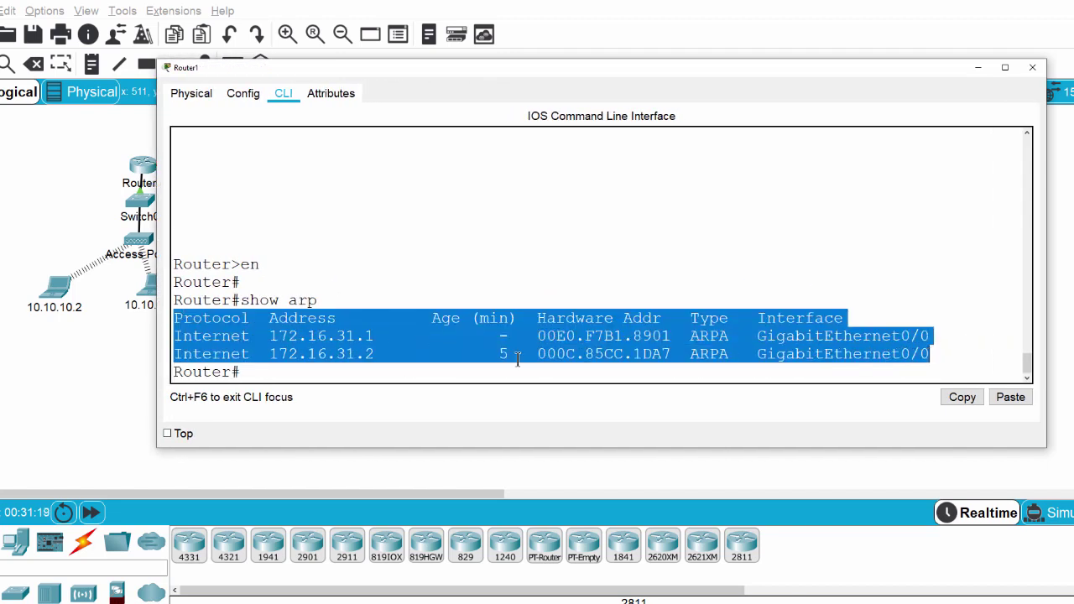
pyautogui.click(332, 358)
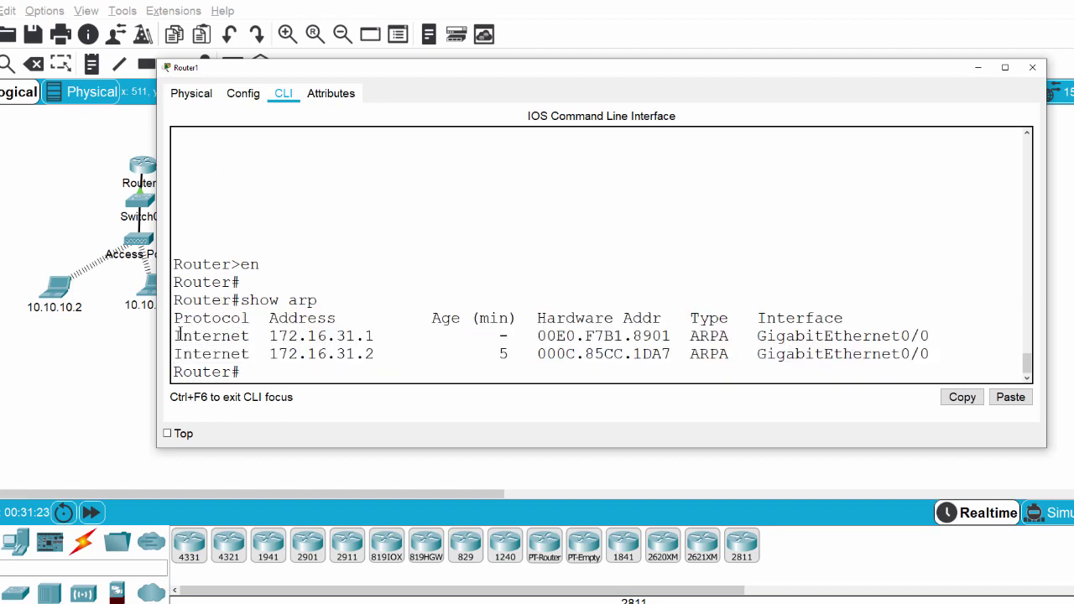
pyautogui.moveTo(183, 335); pyautogui.dragTo(395, 342)
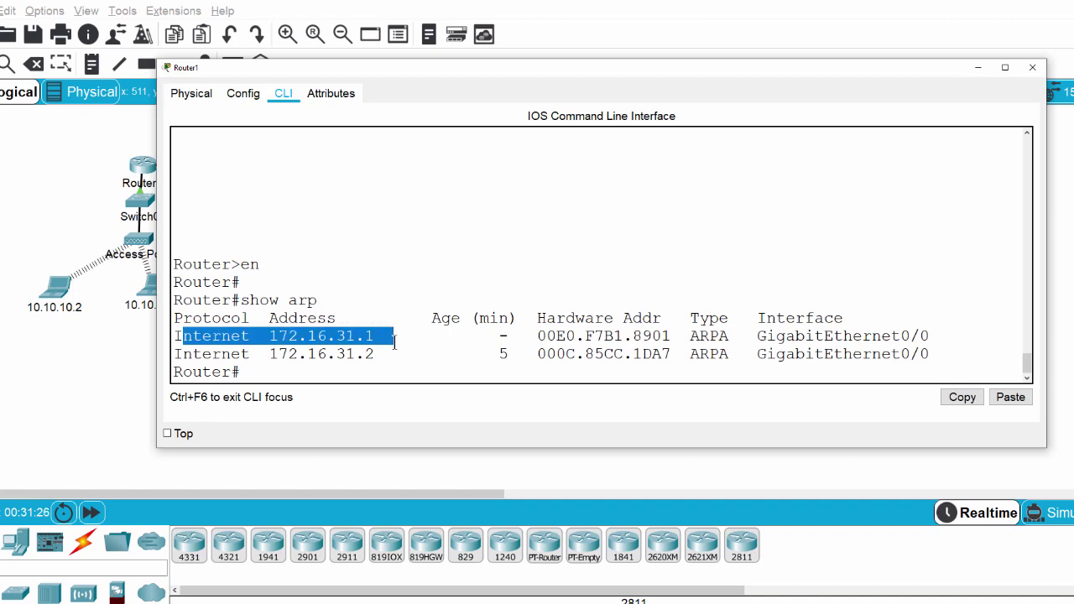
pyautogui.moveTo(538, 335); pyautogui.dragTo(670, 337)
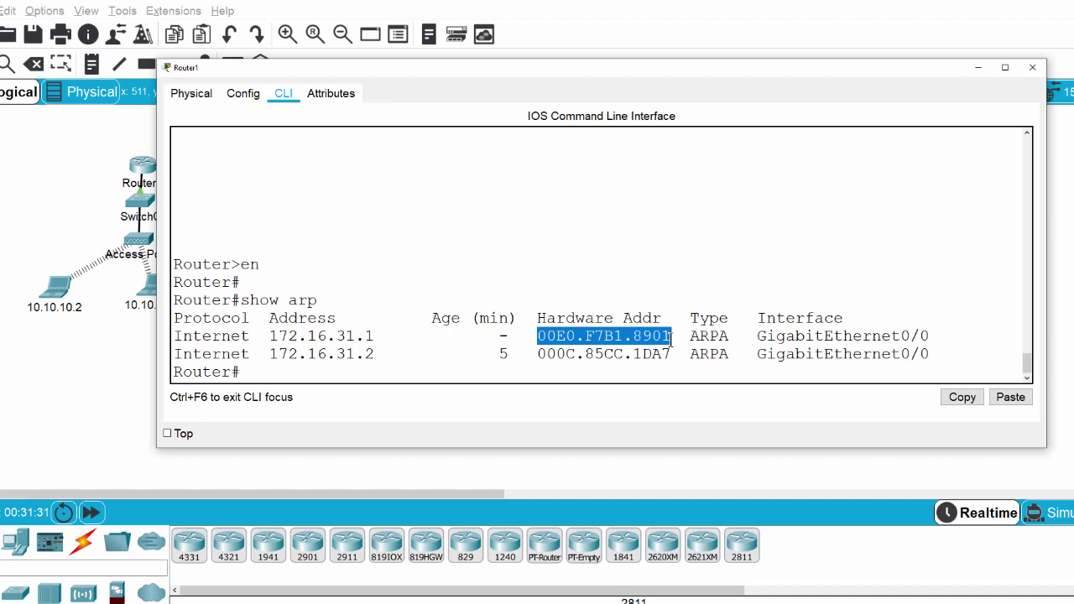
pyautogui.moveTo(384, 336); pyautogui.dragTo(177, 336)
pyautogui.moveTo(759, 336); pyautogui.dragTo(942, 338)
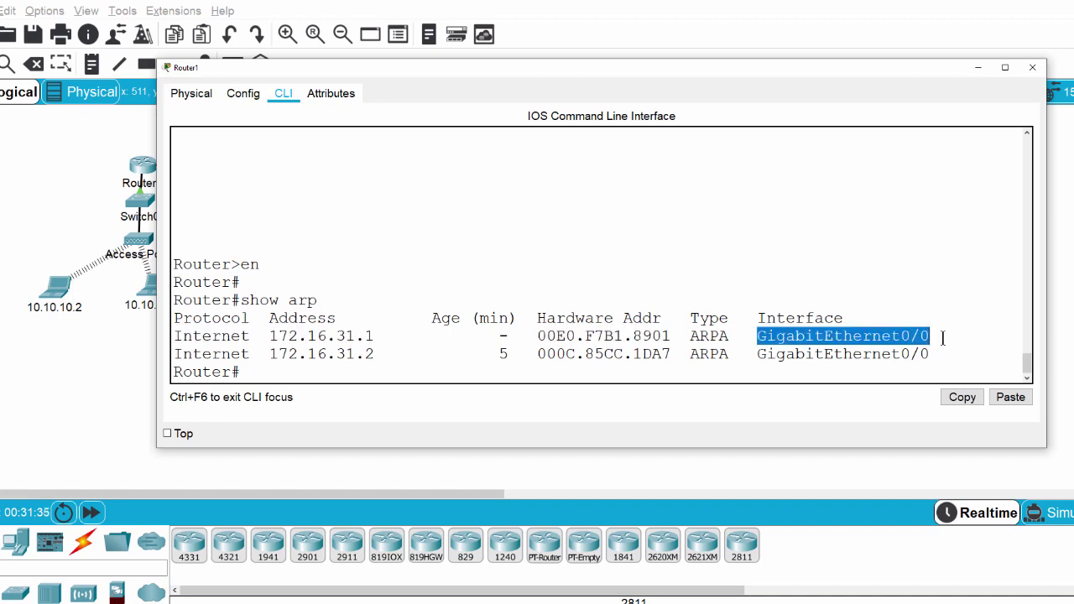
pyautogui.moveTo(534, 357); pyautogui.dragTo(670, 354)
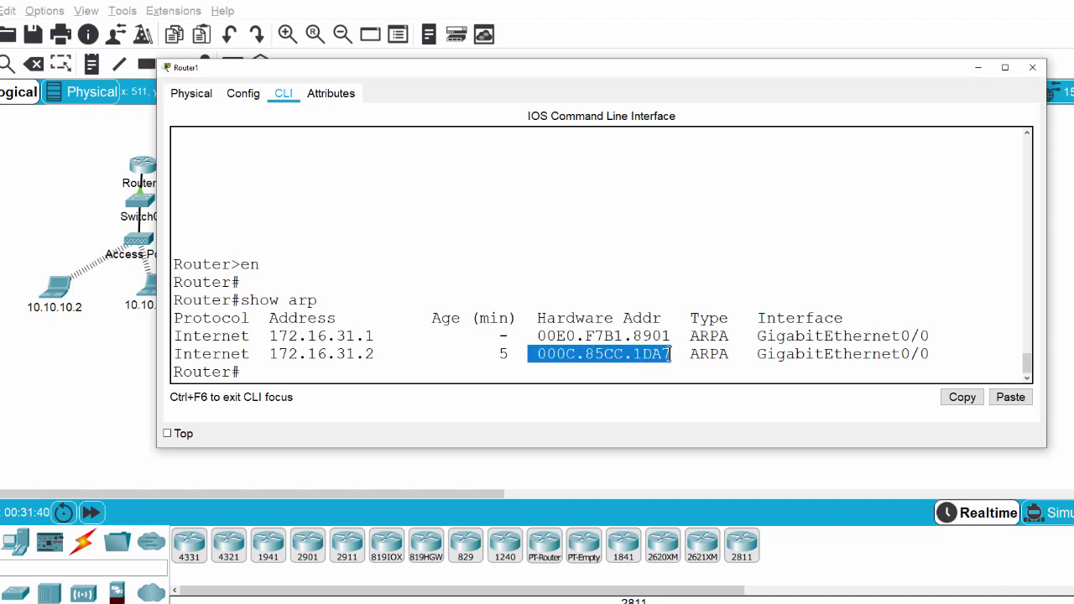
pyautogui.moveTo(268, 355); pyautogui.dragTo(374, 355)
# Step: Uncover the topology to compare it with the ARP entries, and return to the Router1 command prompt
pyautogui.moveTo(521, 71); pyautogui.dragTo(668, 151)
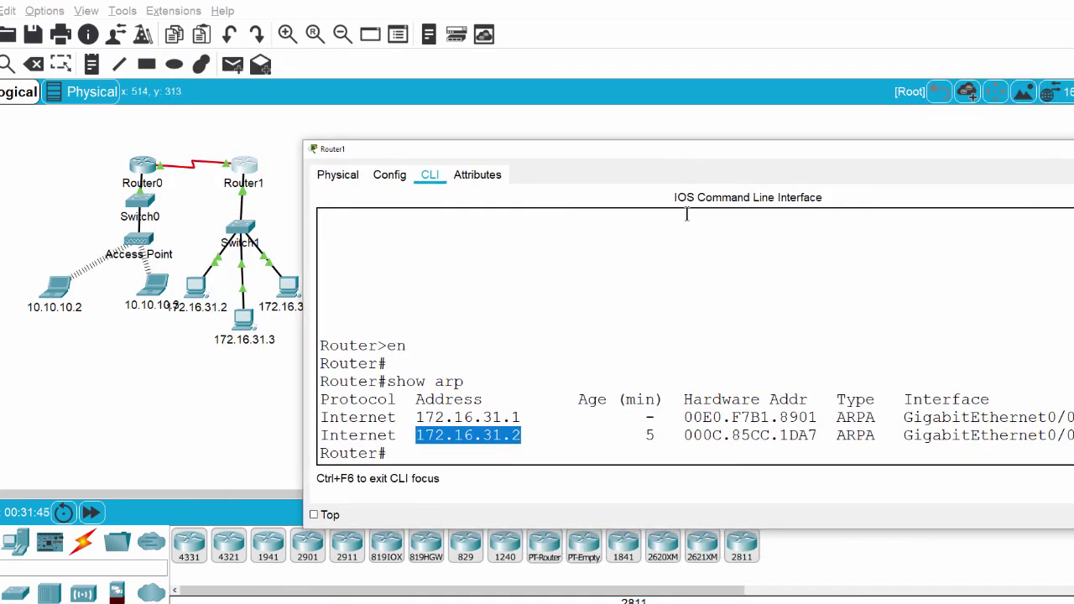
pyautogui.moveTo(757, 165); pyautogui.dragTo(538, 105)
pyautogui.click(208, 397)
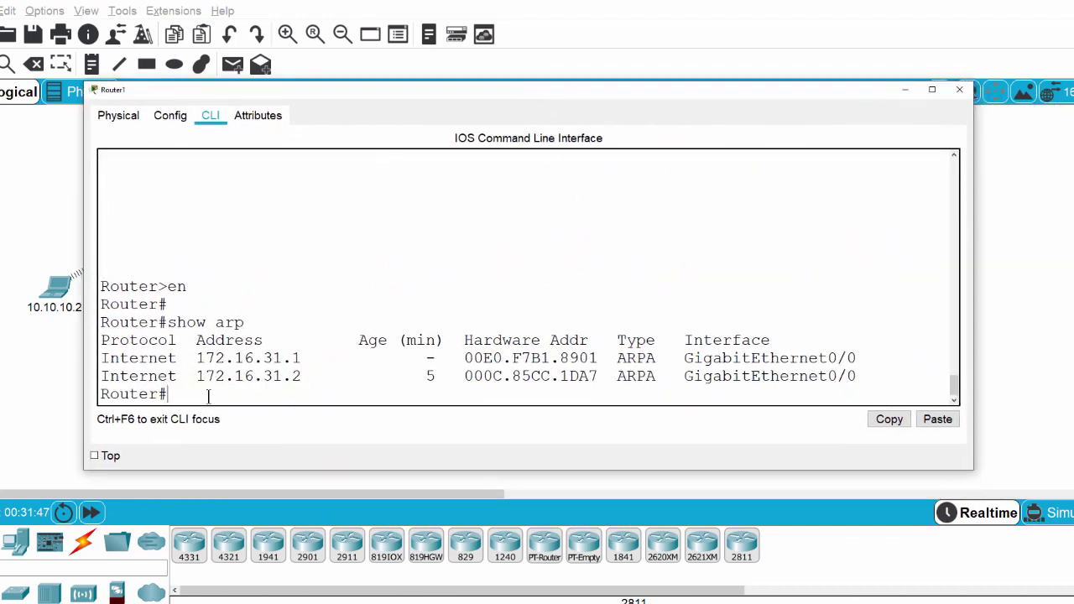